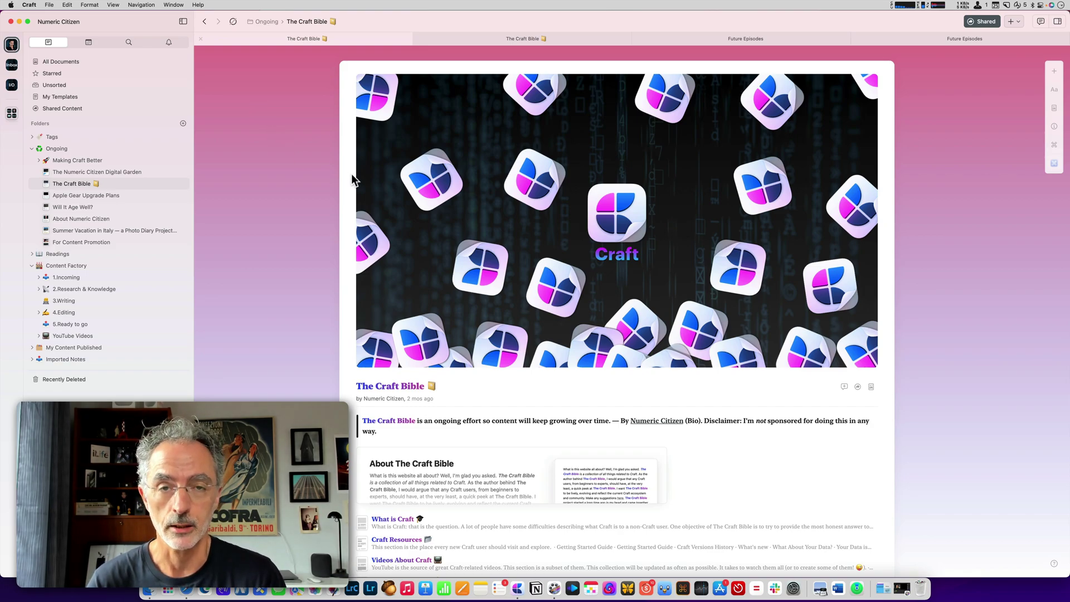
Scroll The Craft Bible to the Update History & Future Improvements card, open it, and browse its release table.
scroll(351, 177, down, 1)
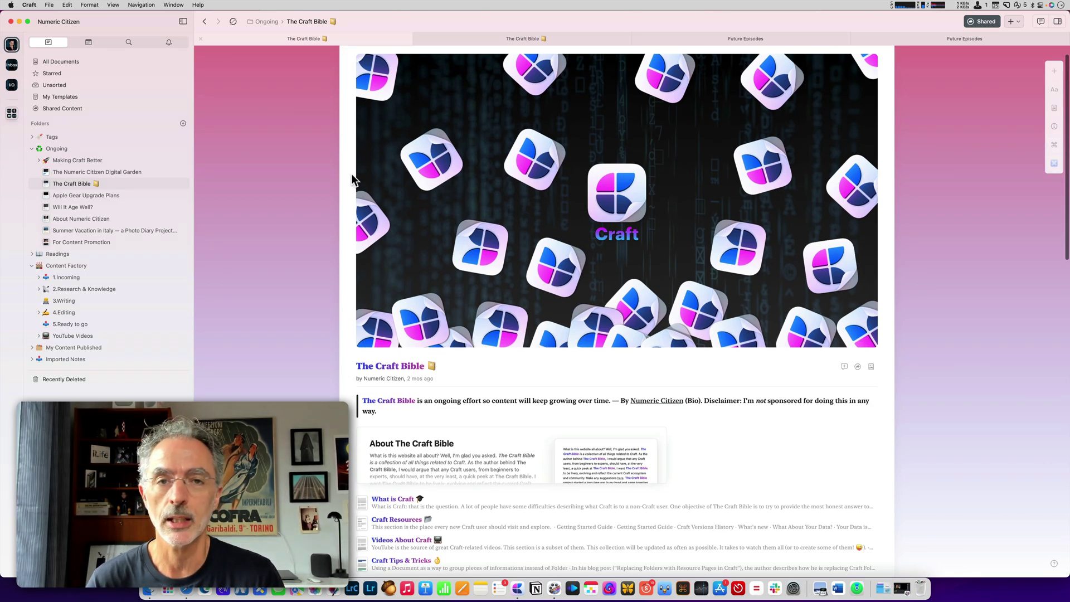
scroll(352, 176, down, 4)
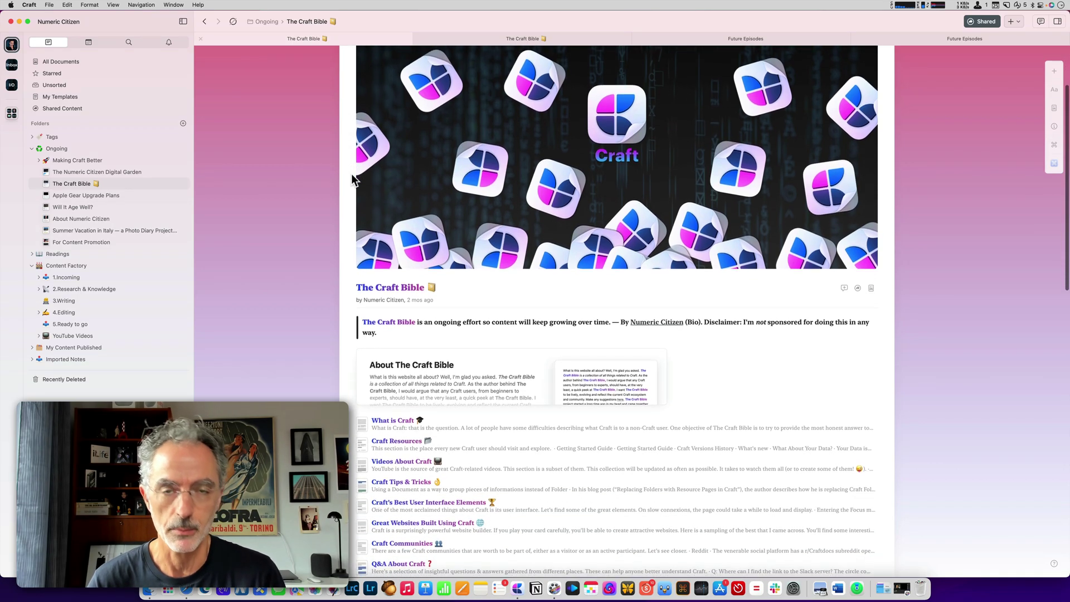
scroll(453, 249, down, 12)
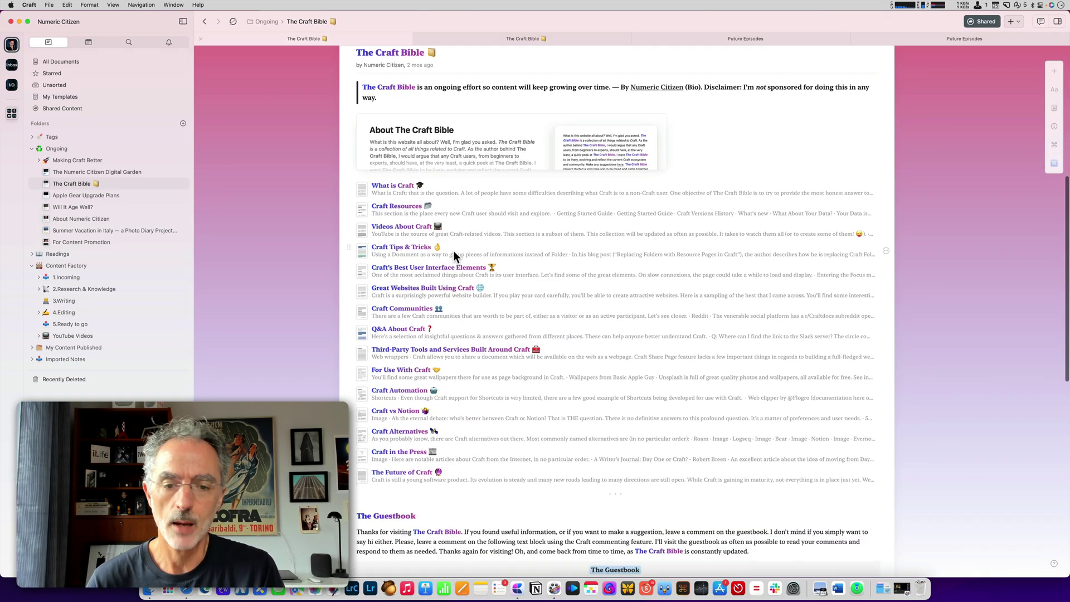
scroll(453, 250, down, 10)
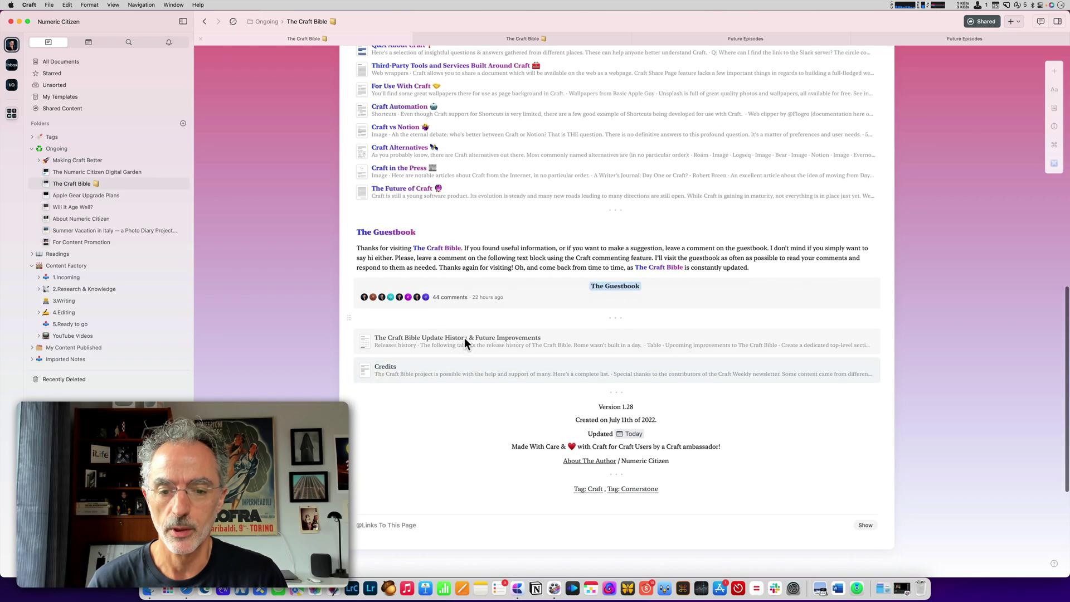
click(458, 339)
scroll(512, 329, down, 10)
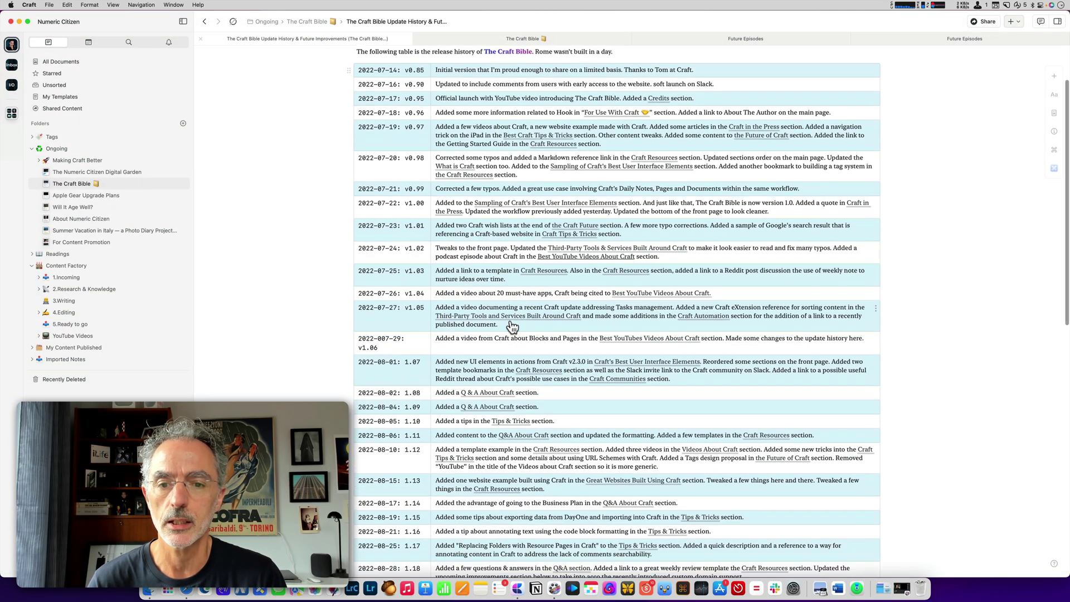
scroll(512, 329, down, 2)
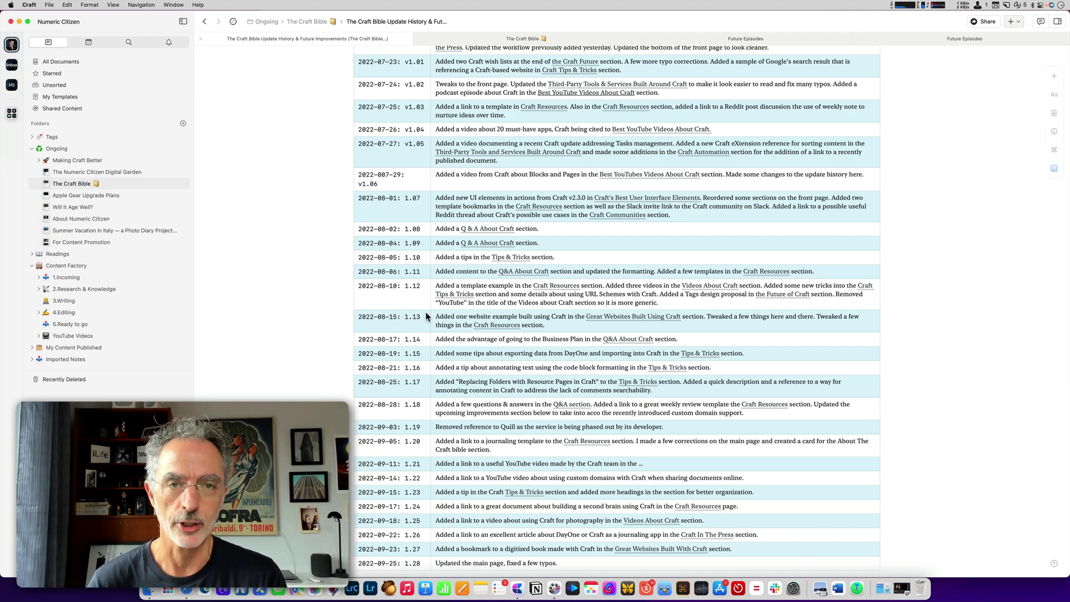
Skim A Blog About Blogging in the I/O workspace, then return to Numeric Citizen's Shared Content.
click(12, 86)
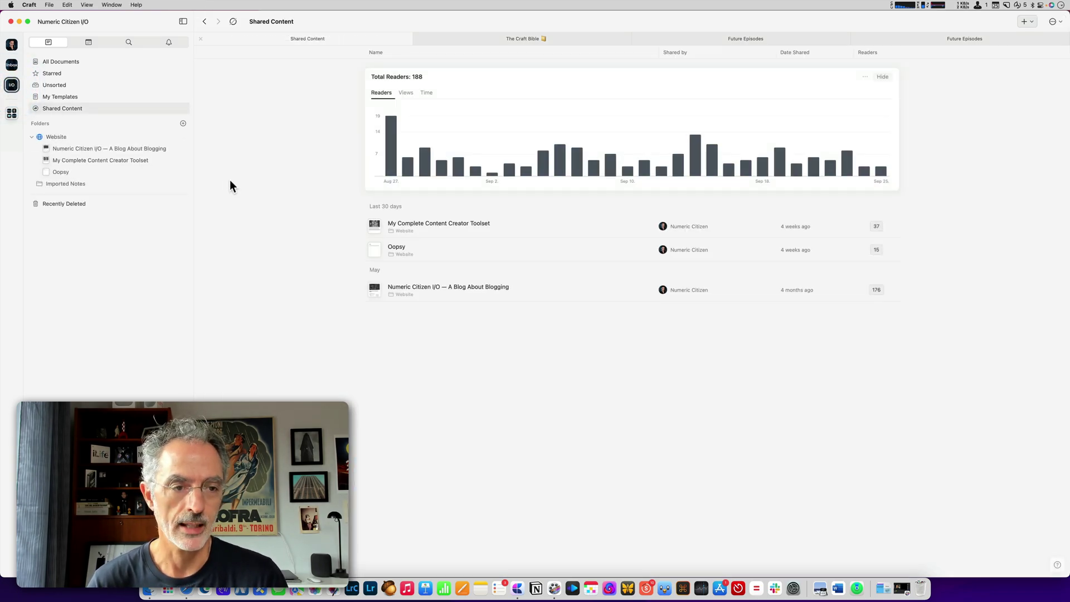
click(92, 147)
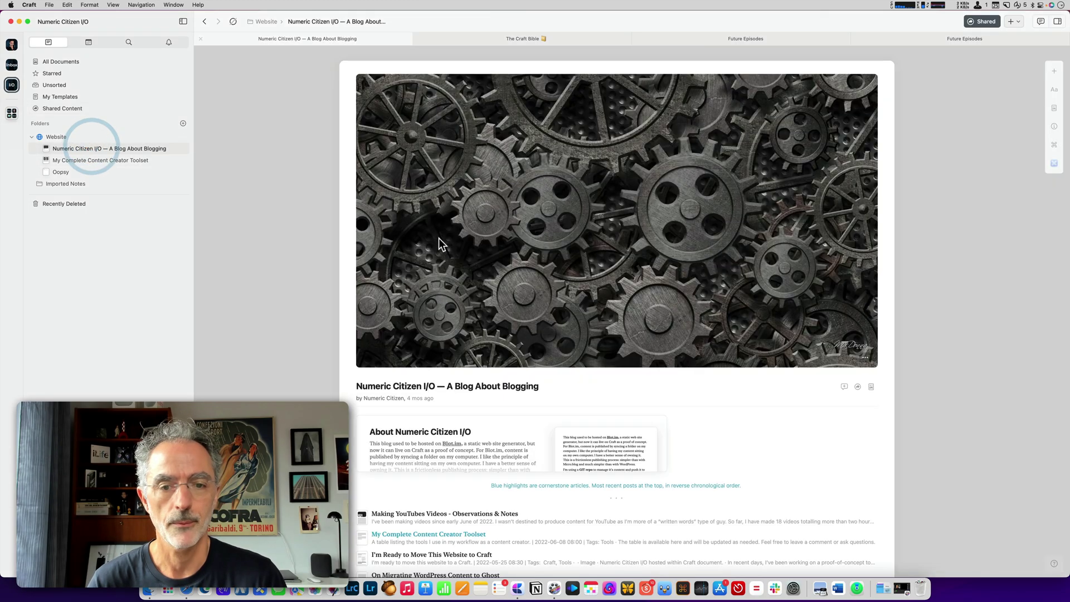
scroll(440, 239, down, 5)
scroll(503, 317, down, 1)
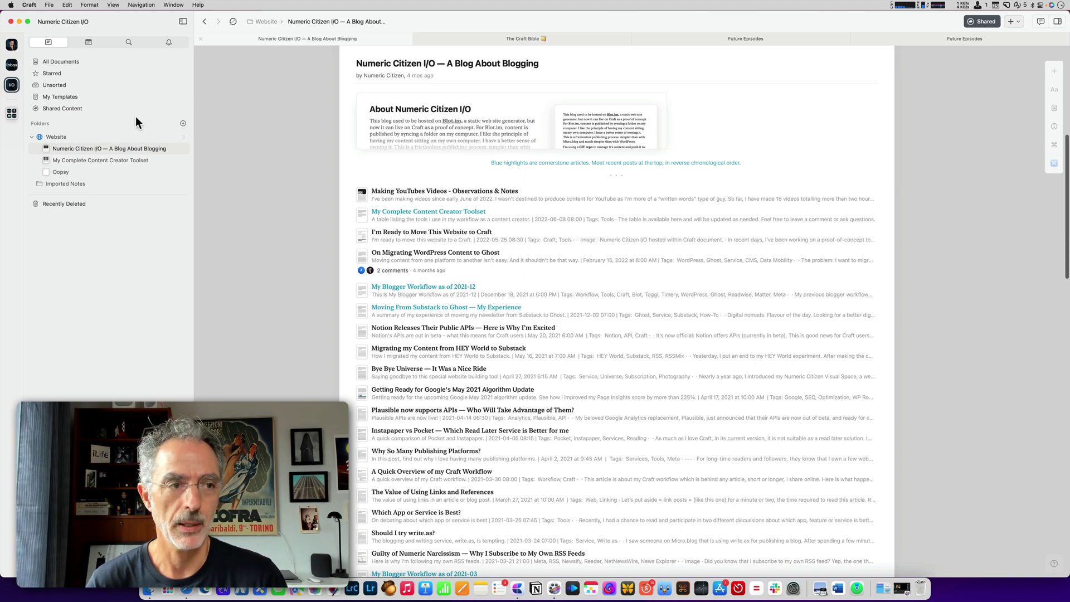
click(13, 47)
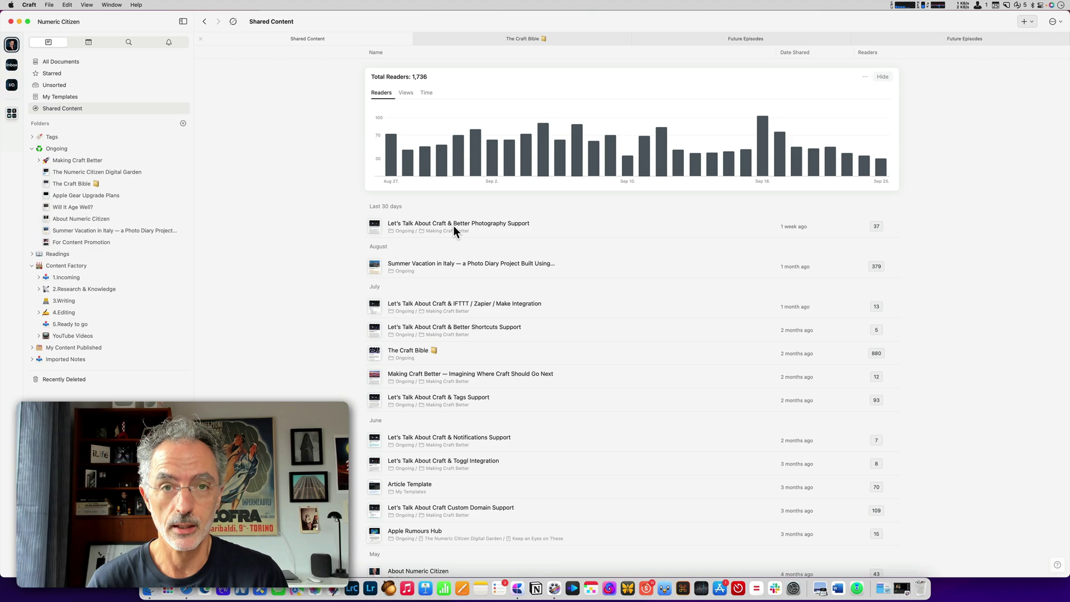
Open The Craft Bible from the sidebar, scroll through its sections, and return to the top.
click(89, 186)
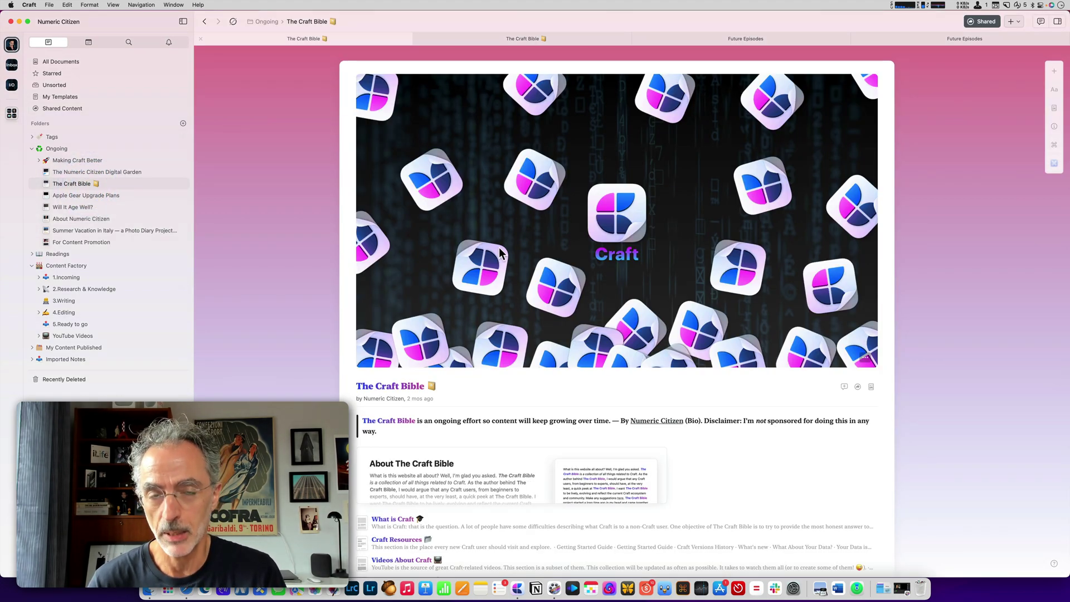
scroll(499, 252, down, 1)
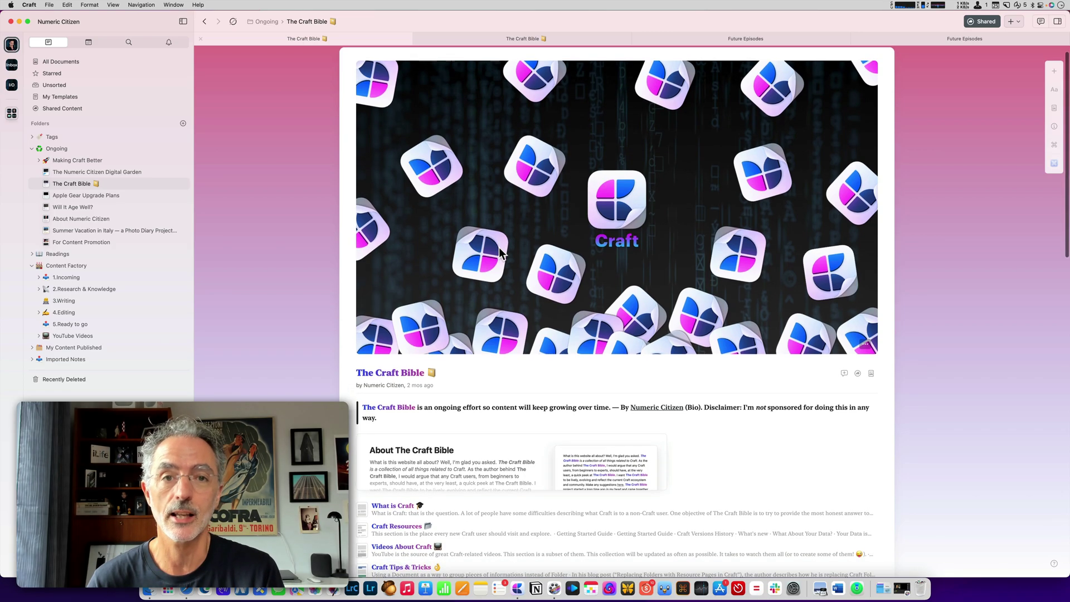
scroll(499, 252, down, 5)
scroll(499, 251, down, 12)
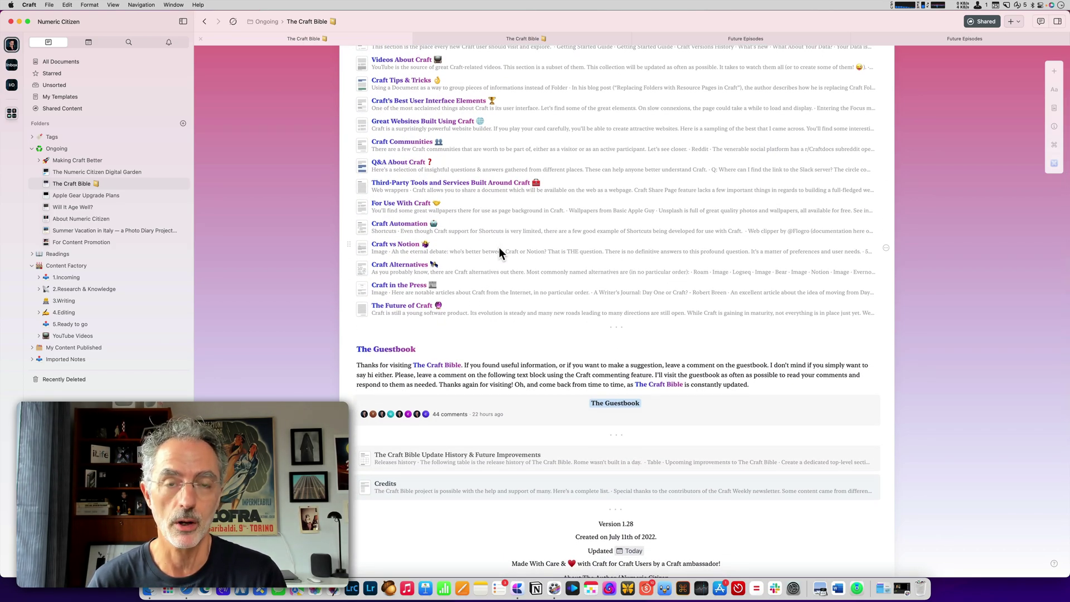
scroll(480, 242, up, 15)
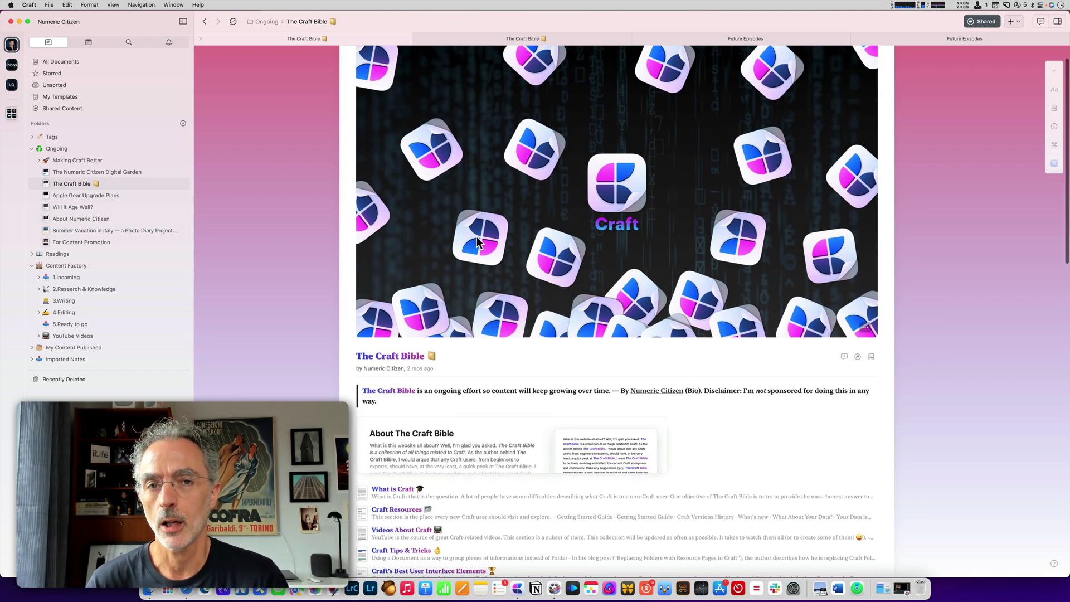
scroll(477, 242, up, 2)
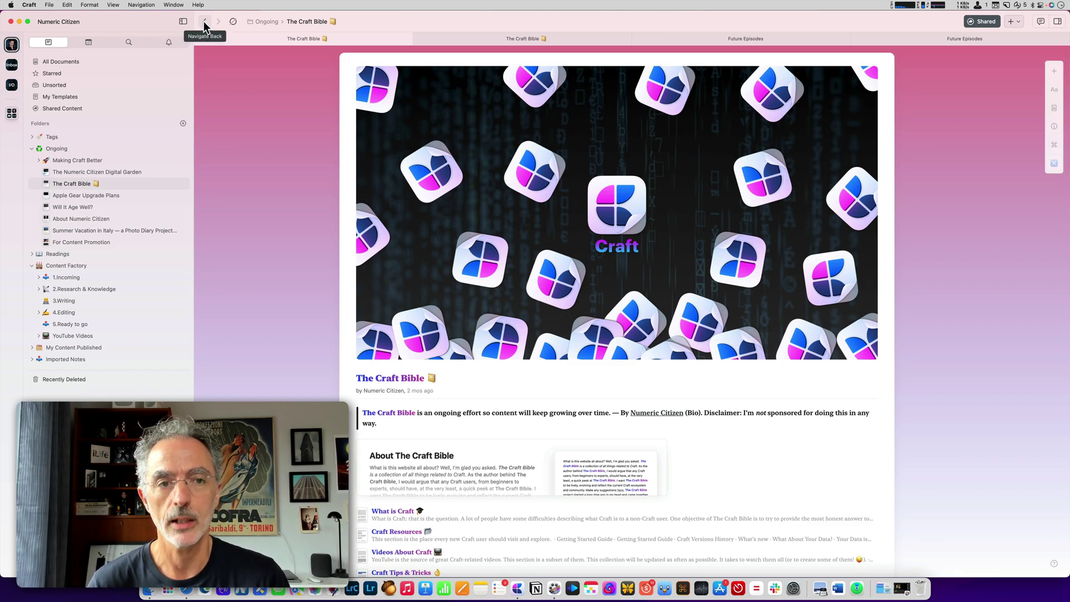
Open The Craft Bible's update history page and scroll through its table.
scroll(499, 220, down, 5)
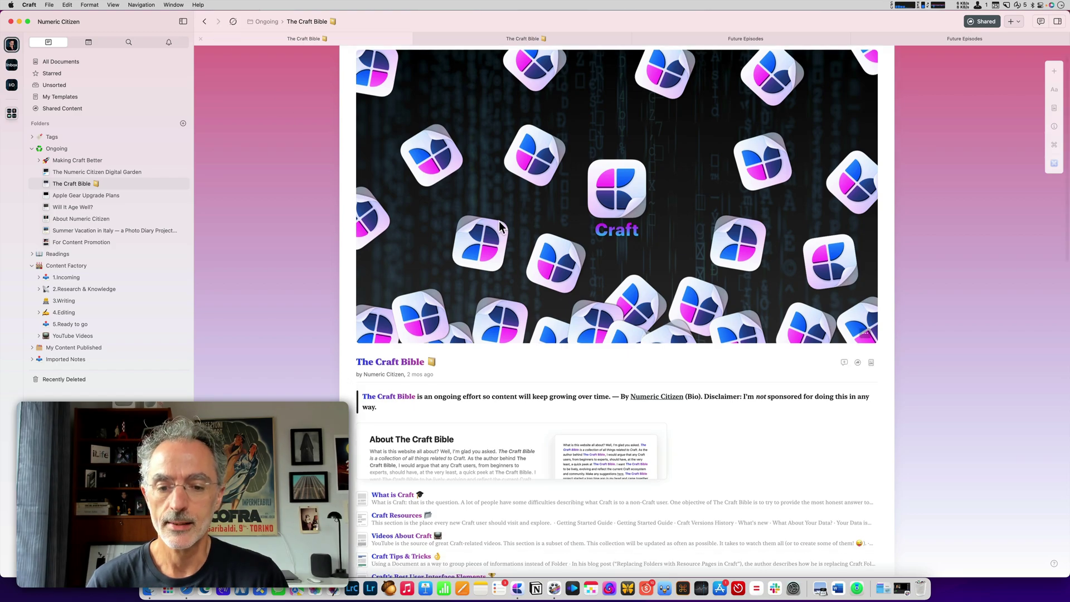
scroll(500, 220, down, 7)
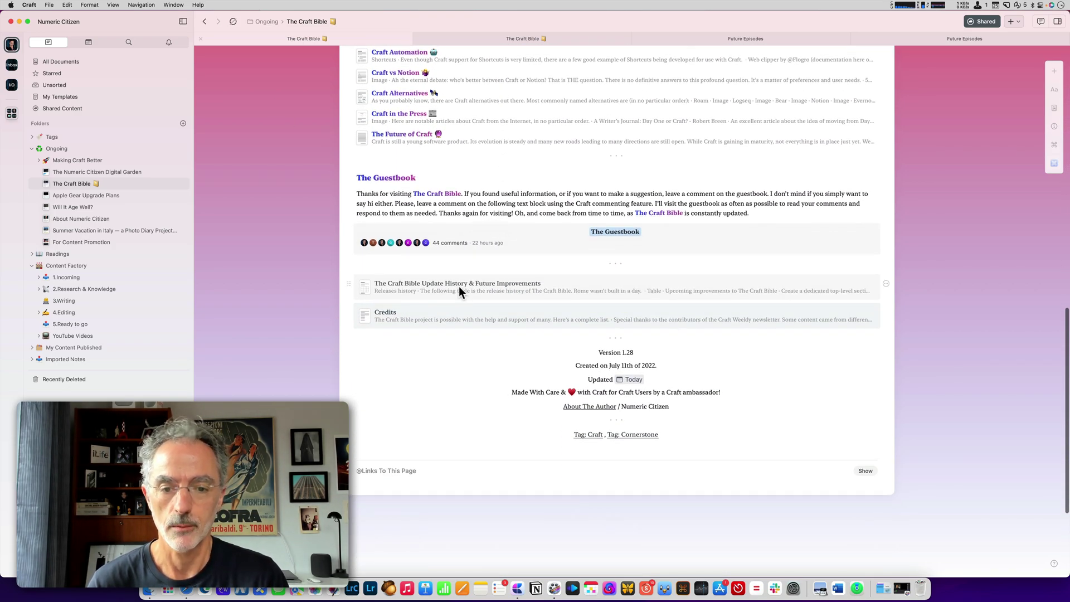
click(459, 286)
scroll(484, 287, down, 3)
scroll(484, 287, down, 1)
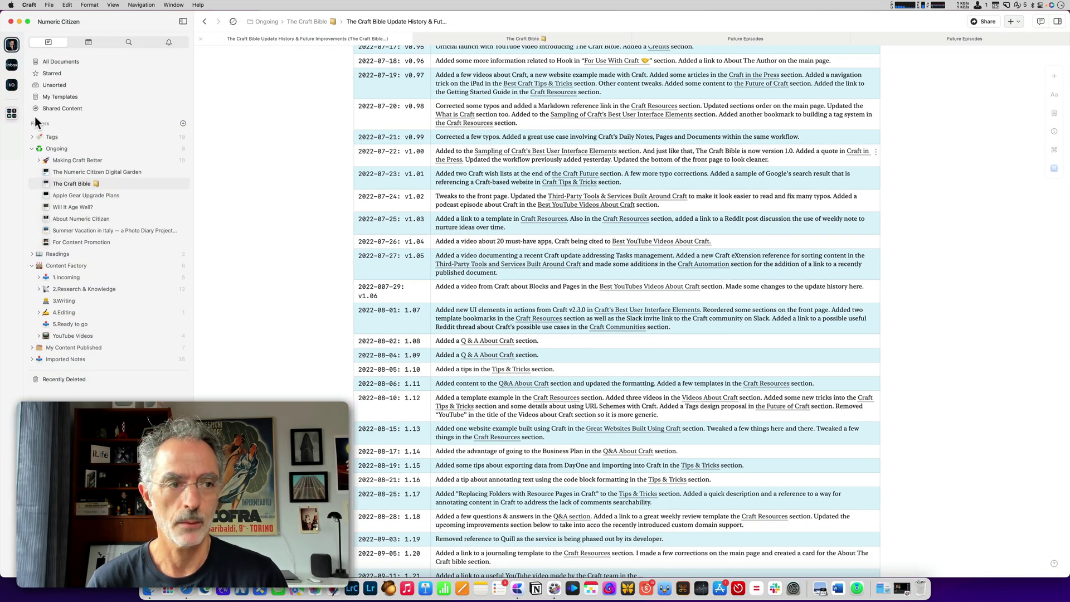
Open A Blog About Blogging in the I/O workspace, then navigate back twice.
click(12, 85)
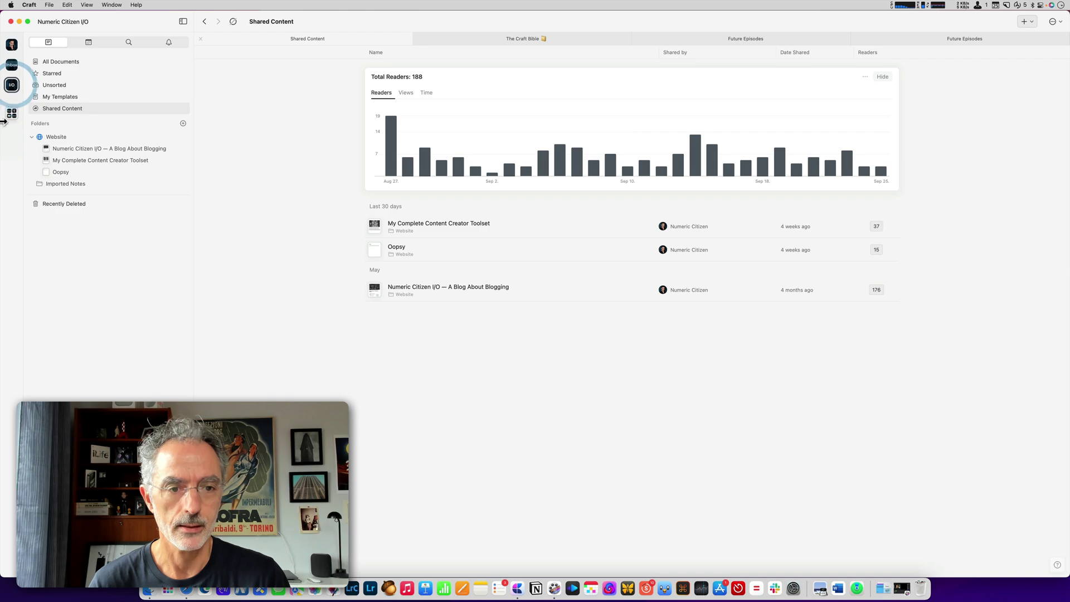
click(85, 147)
scroll(469, 281, down, 10)
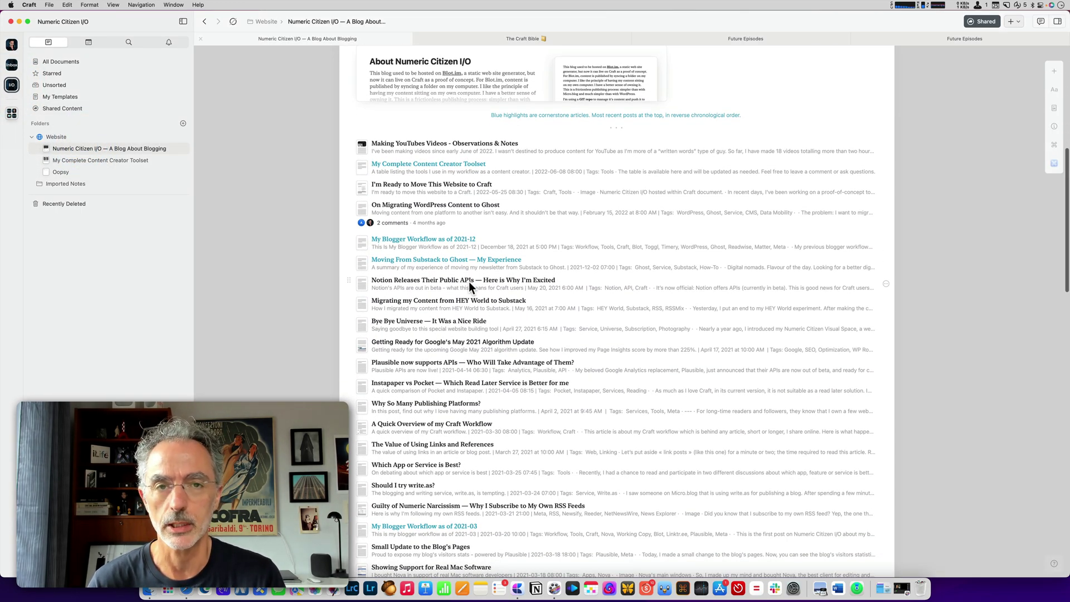
click(205, 23)
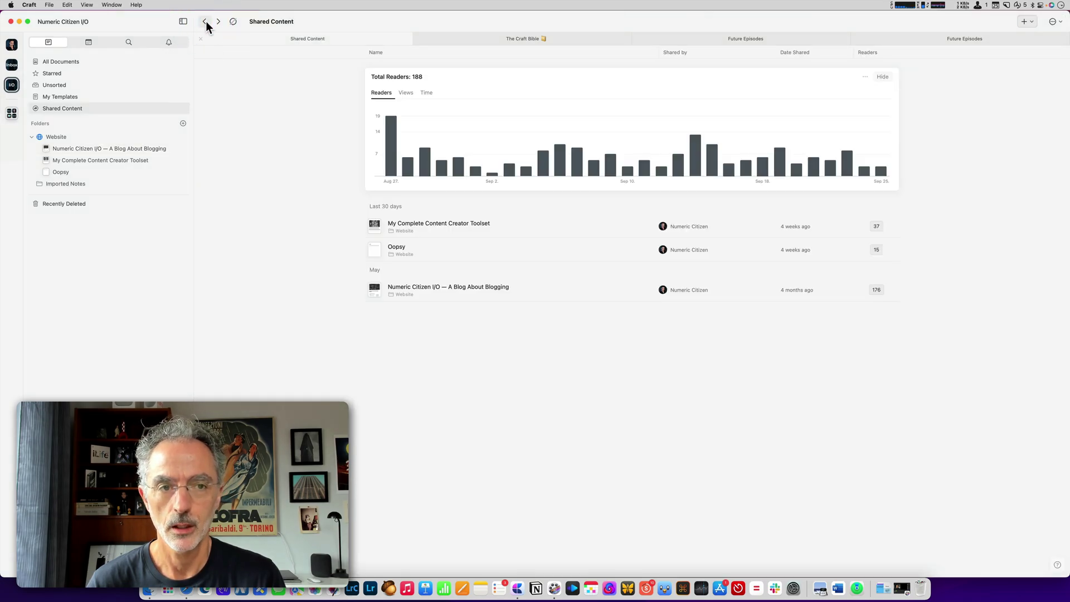
click(205, 22)
Scroll down to the Tags folder's gallery of tag documents.
scroll(575, 222, down, 1)
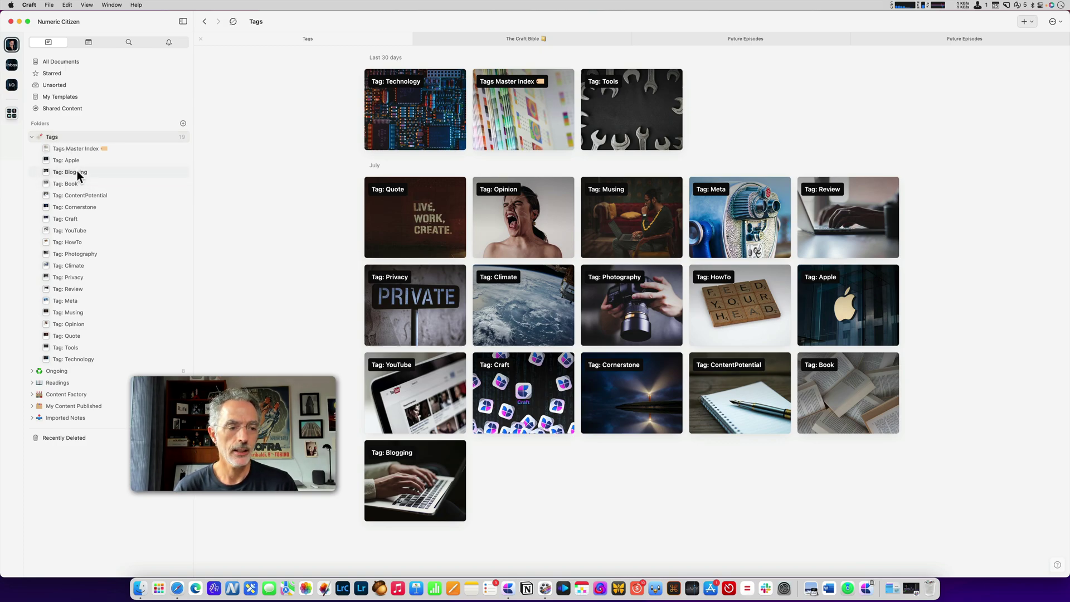
Compare Tag: Photography's Copy As options from the sidebar and its gallery card: only Markdown and Plain Text.
right_click(84, 254)
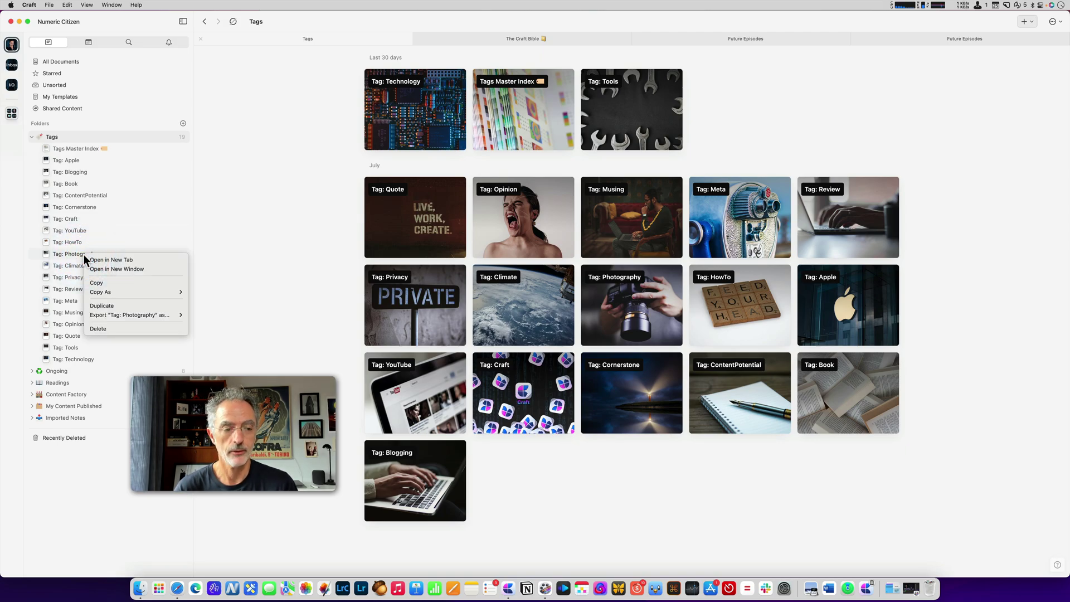
mouse_move(105, 288)
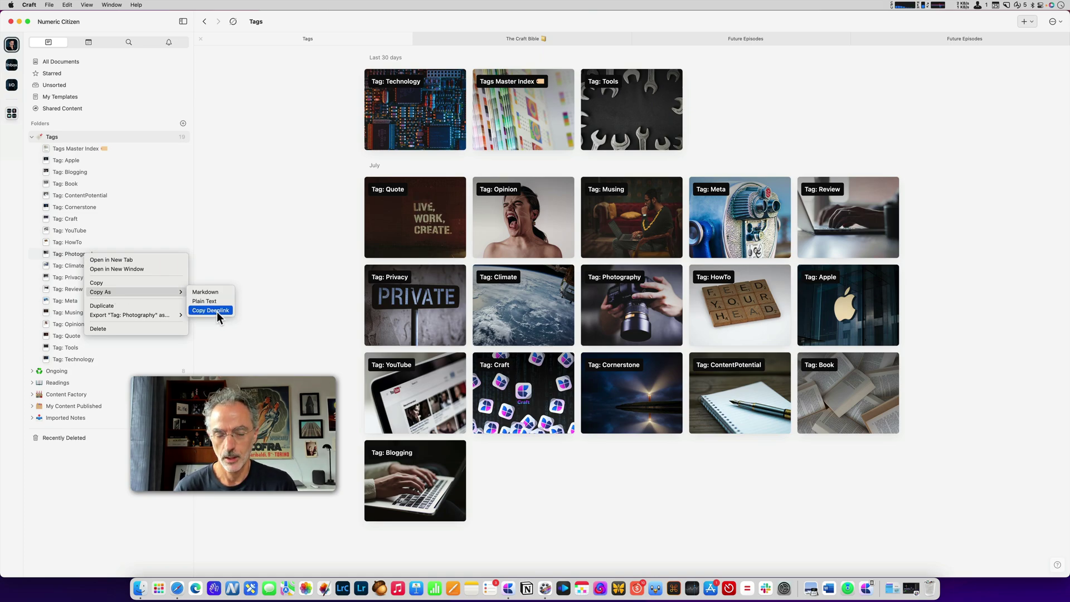
click(262, 346)
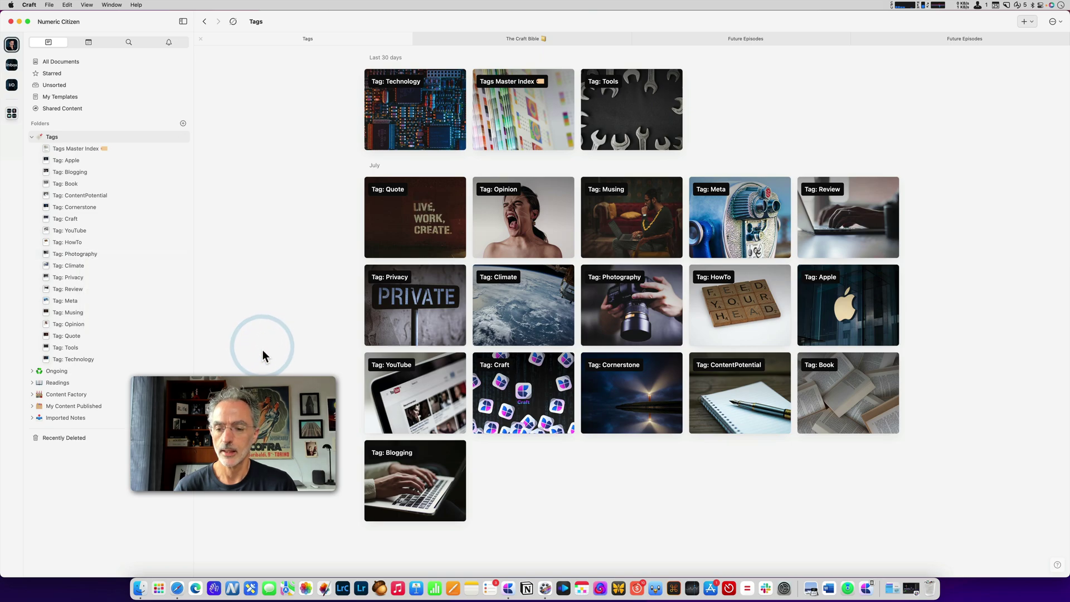
right_click(614, 298)
mouse_move(642, 344)
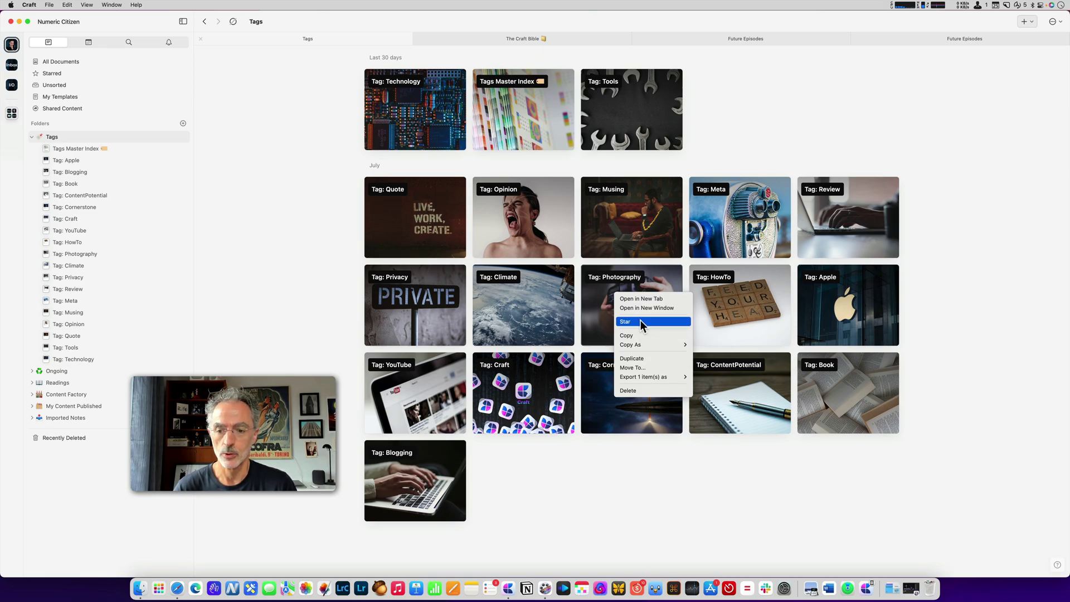
Star Tag: Photography from its card, then check Tag: Craft's sidebar menu and dismiss it.
click(640, 321)
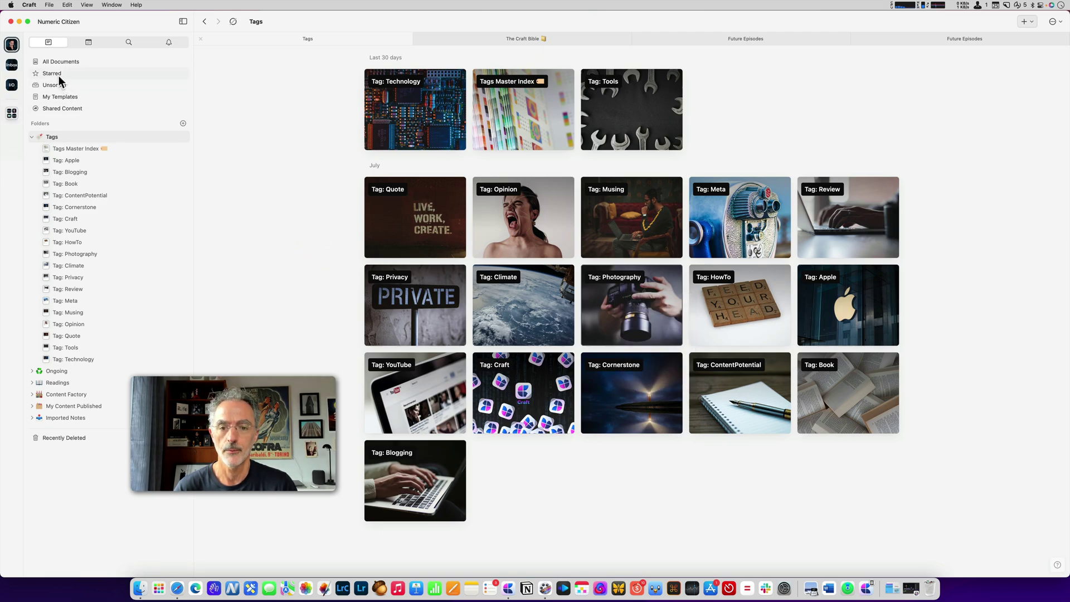
right_click(71, 220)
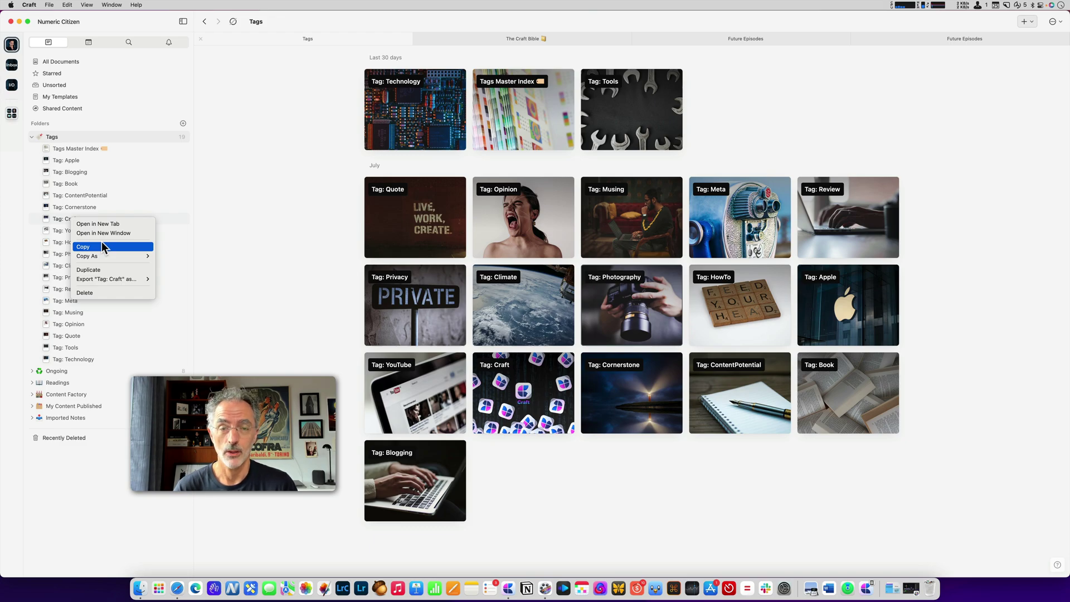
click(331, 244)
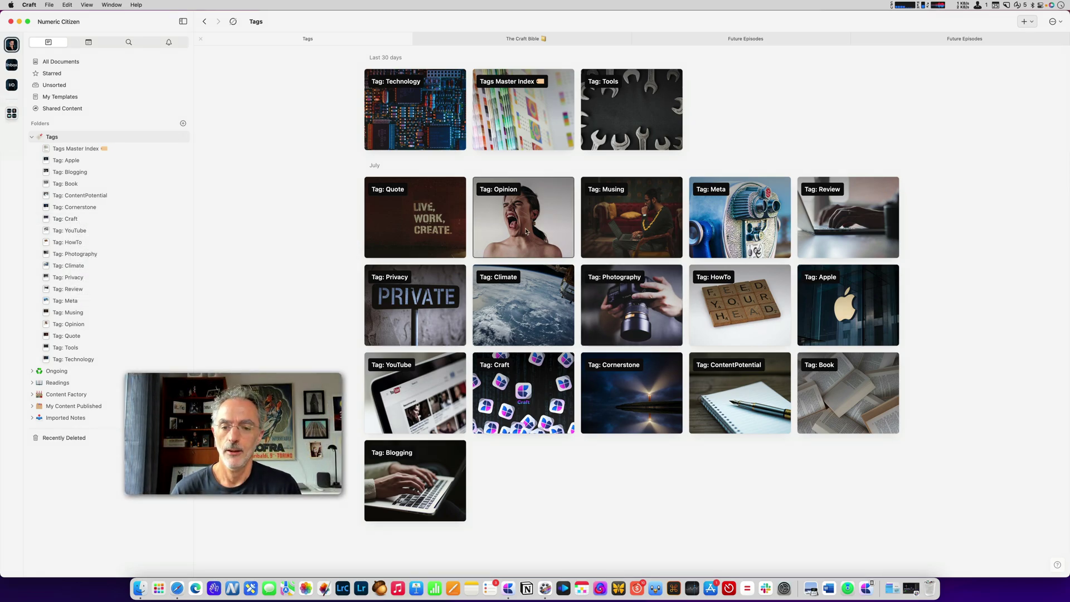
right_click(499, 212)
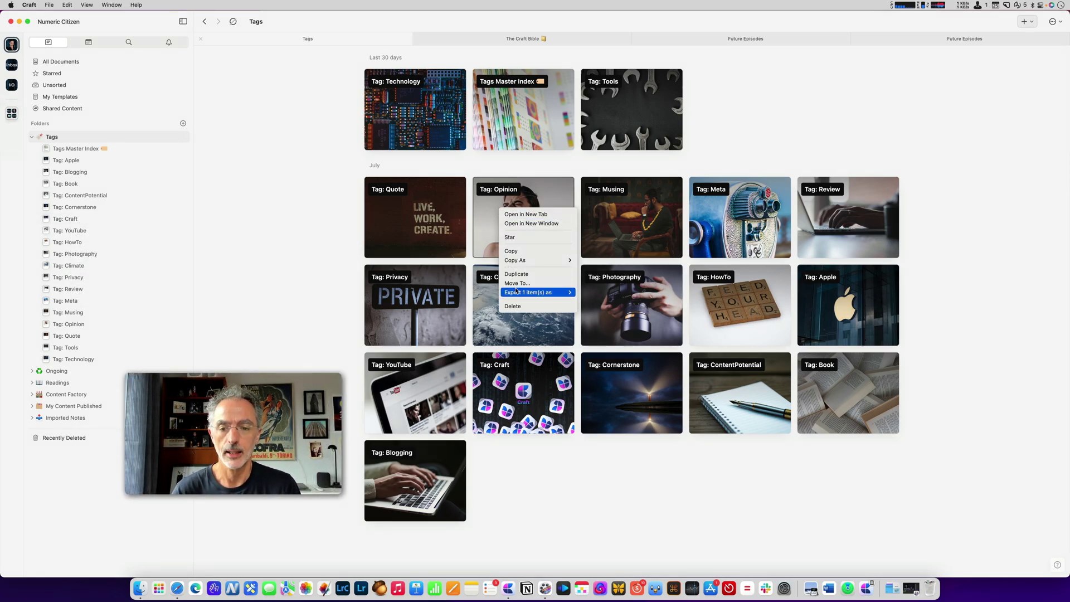
click(334, 253)
right_click(85, 196)
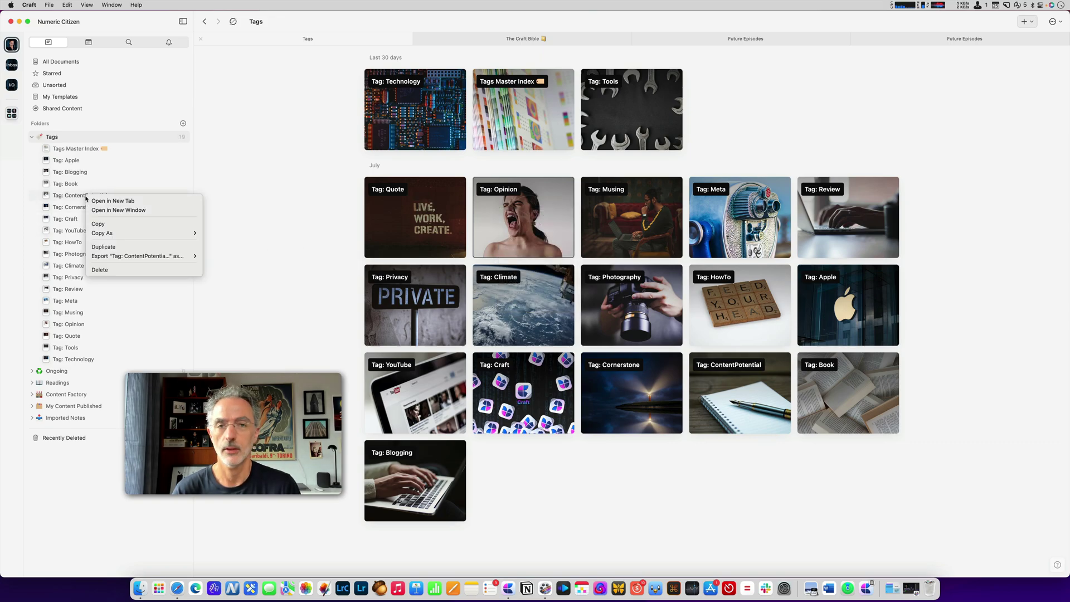
mouse_move(97, 235)
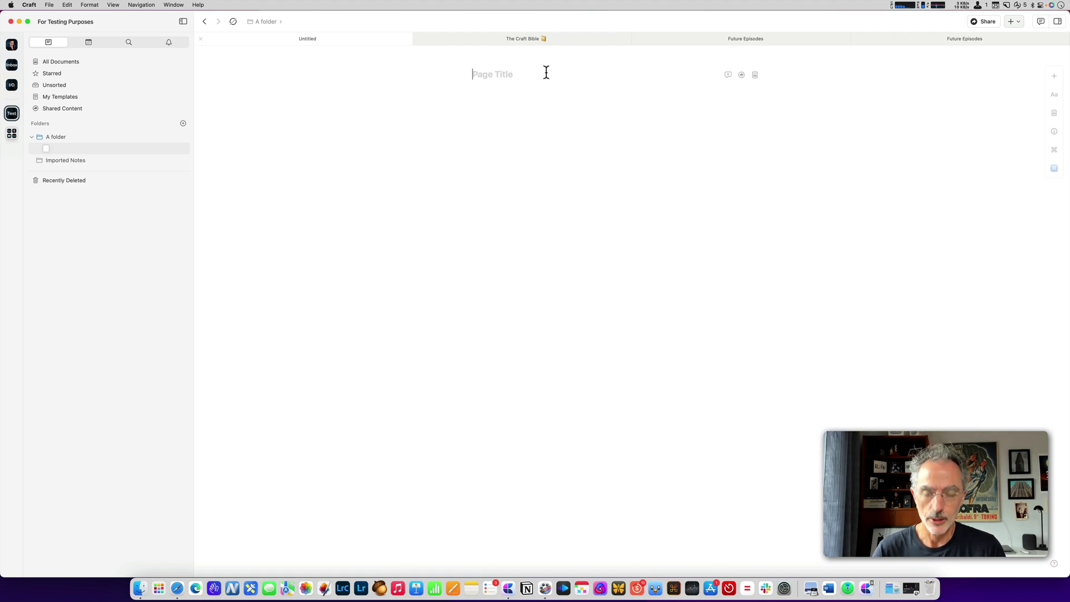
Title the page 'This is the document title', then insert from template via /te.
text(This is the)
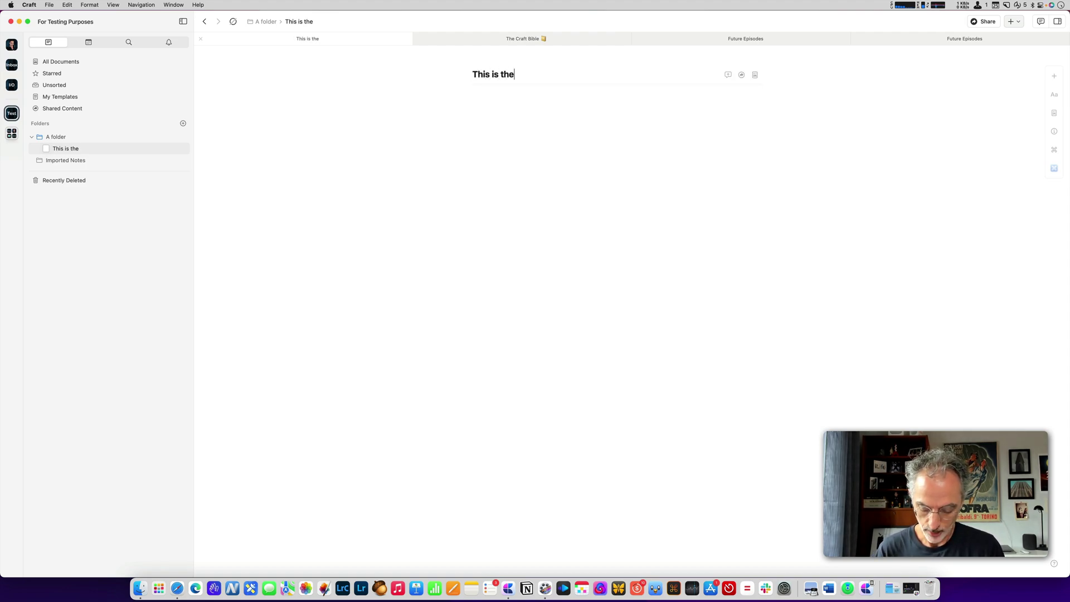
text( document title)
key(Return)
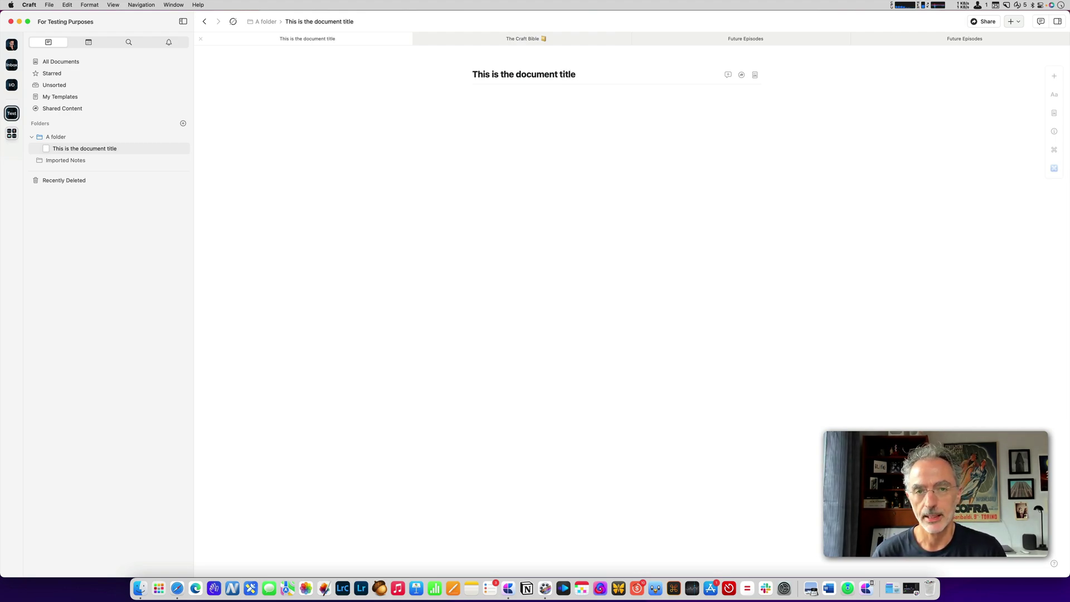
text(/)
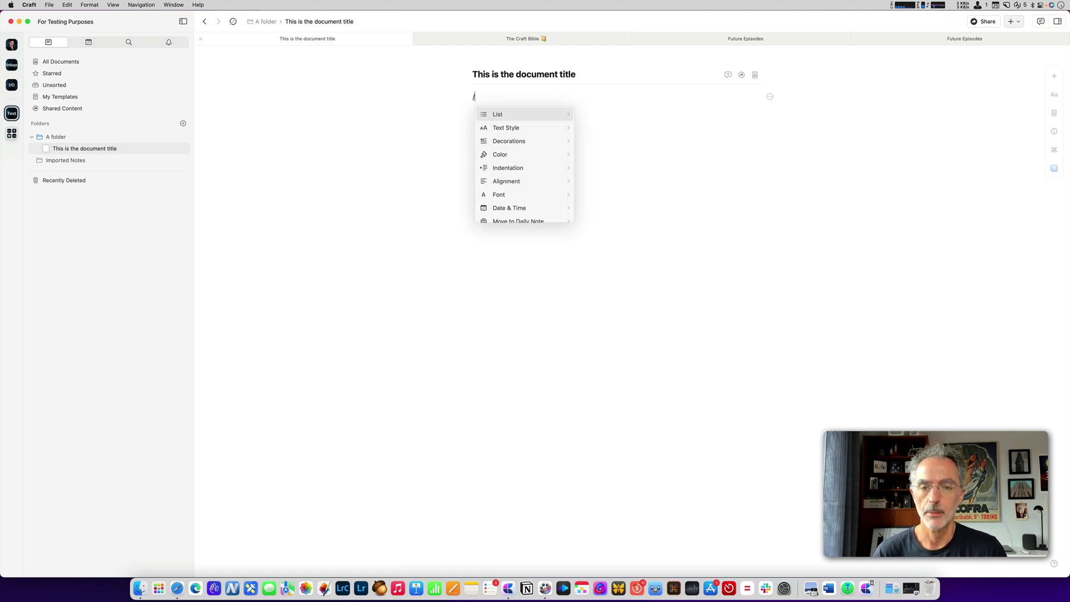
text(te)
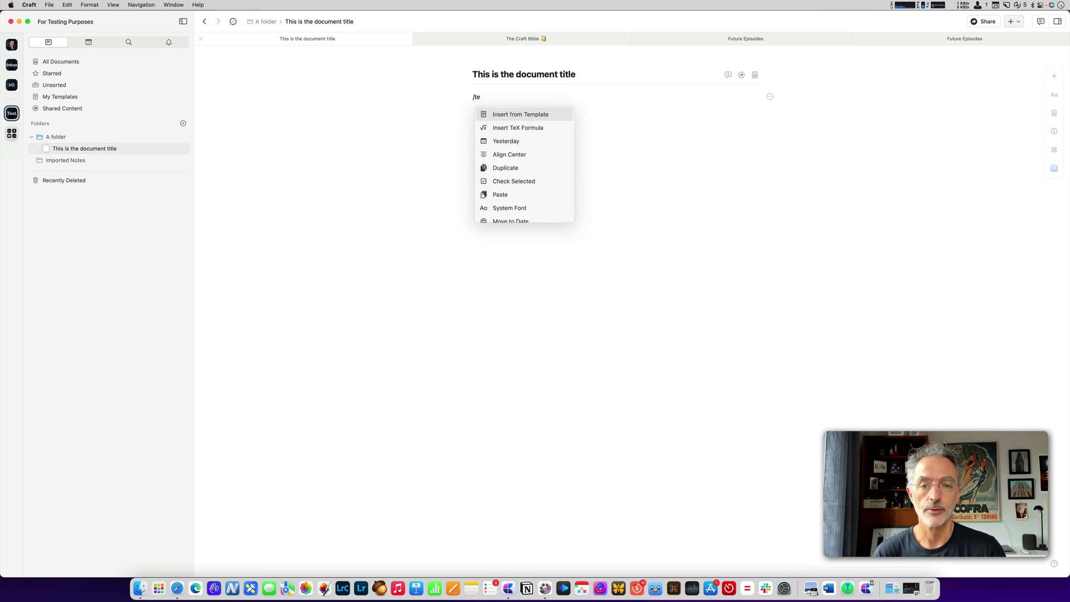
key(Return)
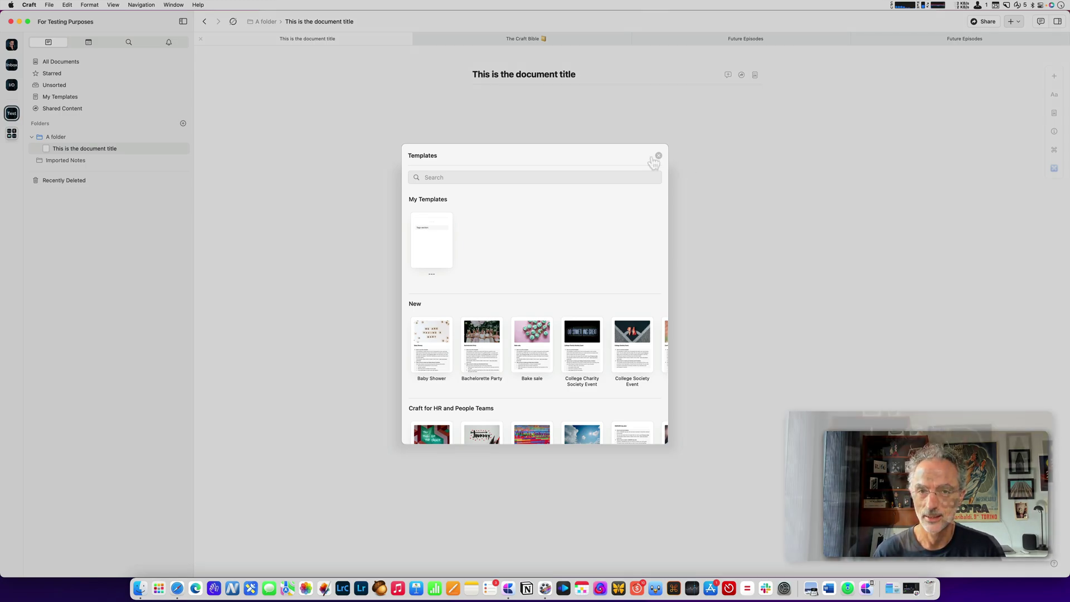
Close the Templates picker and cycle through the calendar, search, notifications and documents views.
click(658, 158)
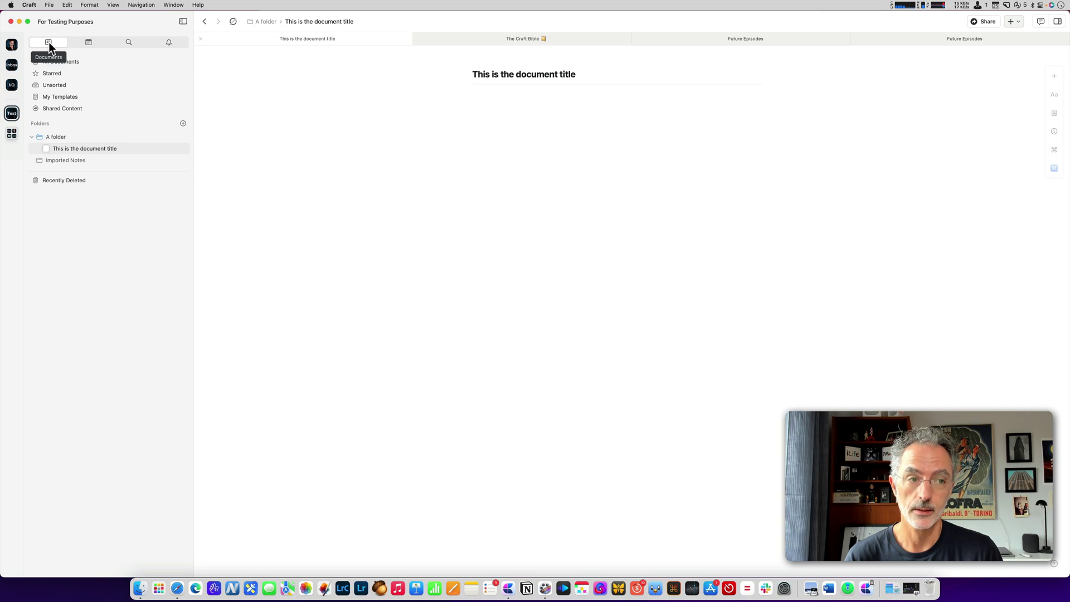
click(86, 43)
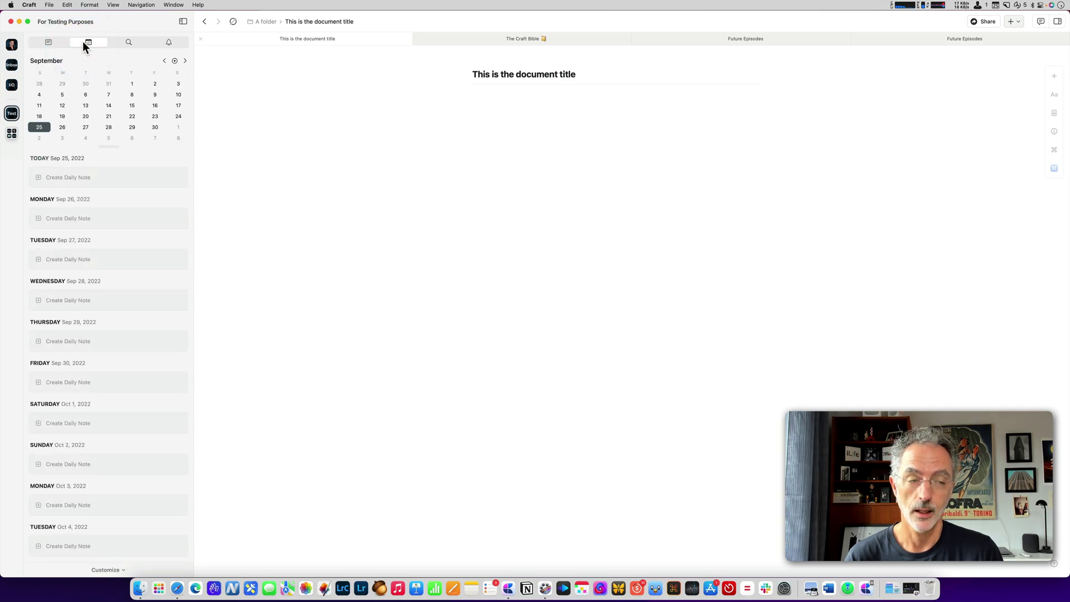
click(126, 43)
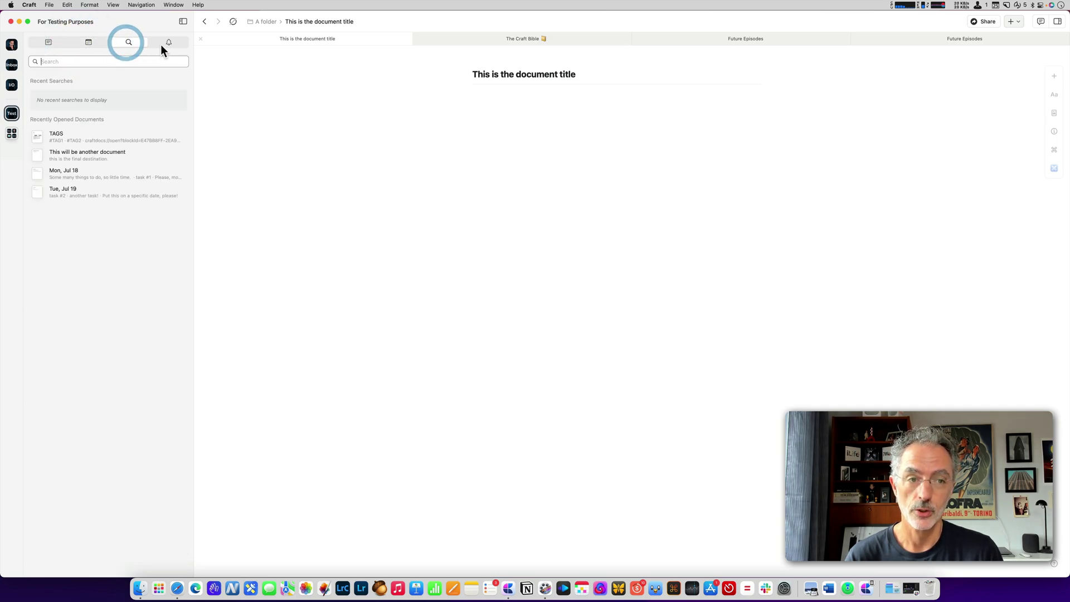
click(165, 42)
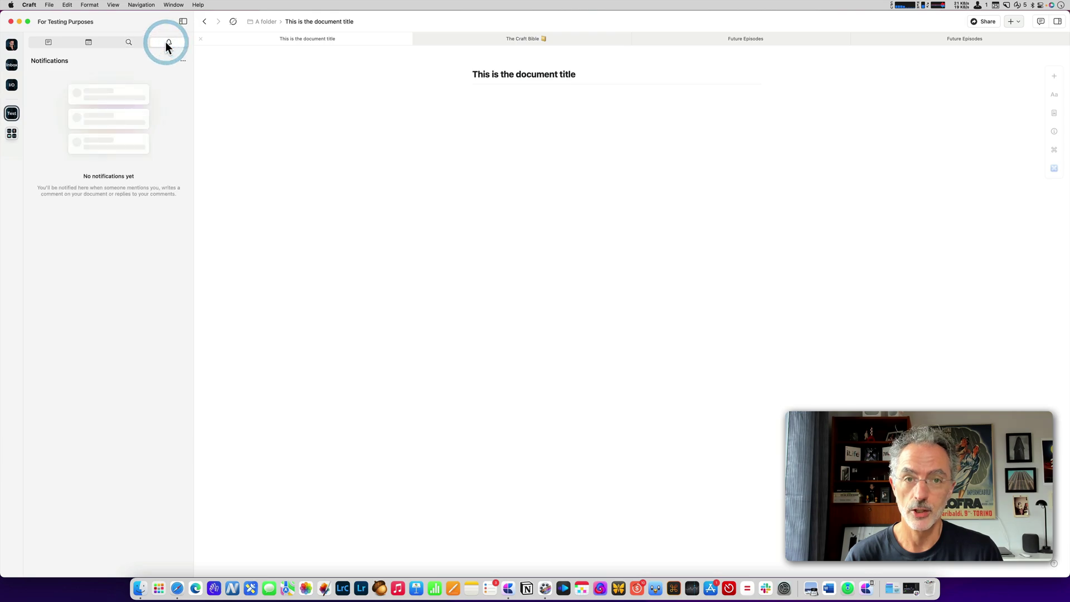
click(47, 43)
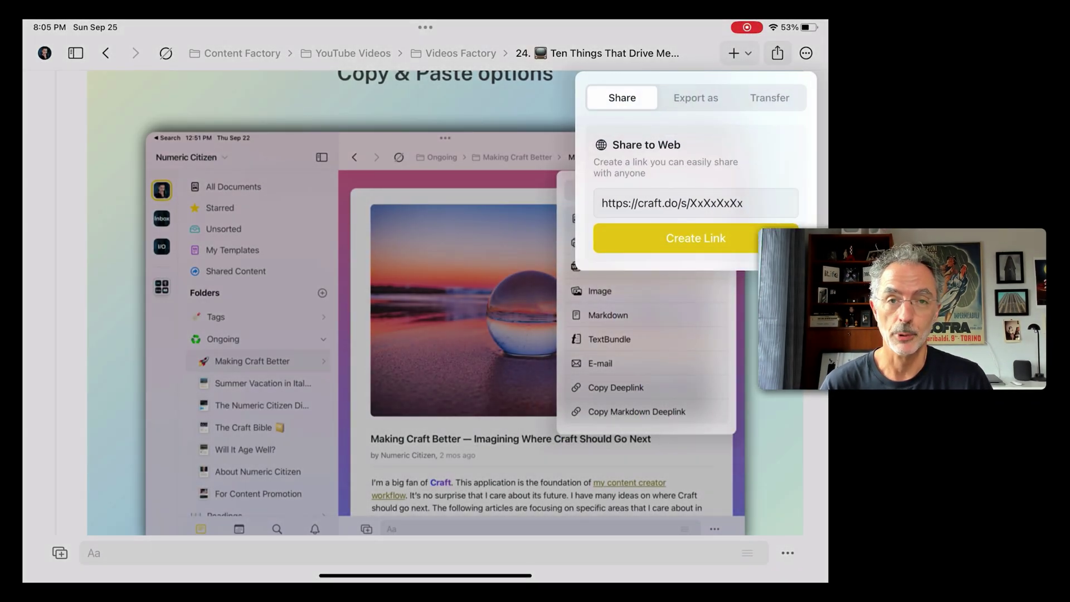
Copy the iPad document's deeplink from the Share popover.
click(654, 362)
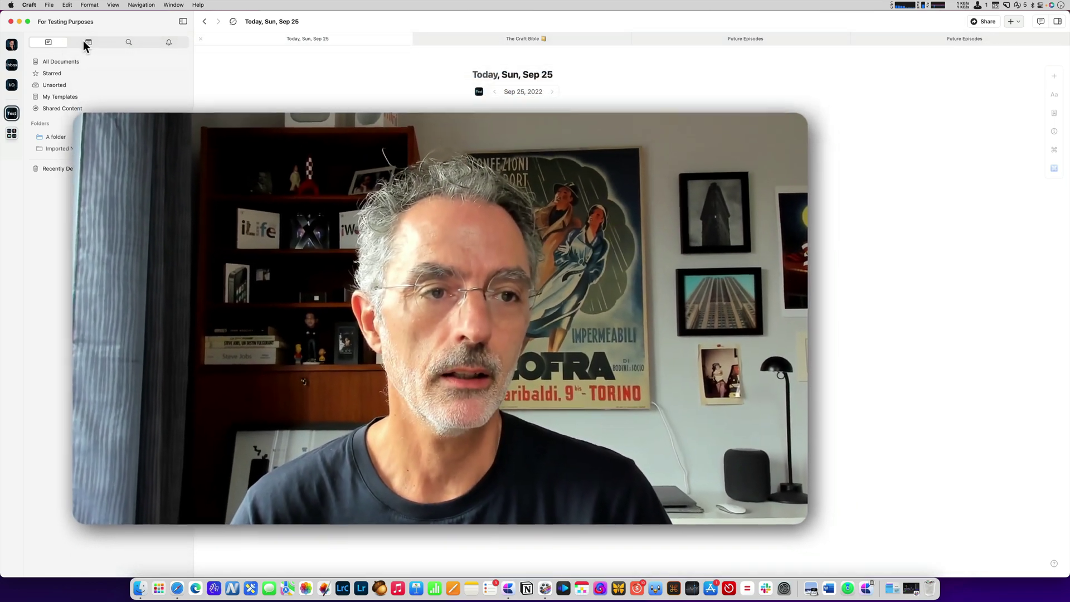
Show the daily notes calendar in the sidebar and open today's daily note.
click(88, 42)
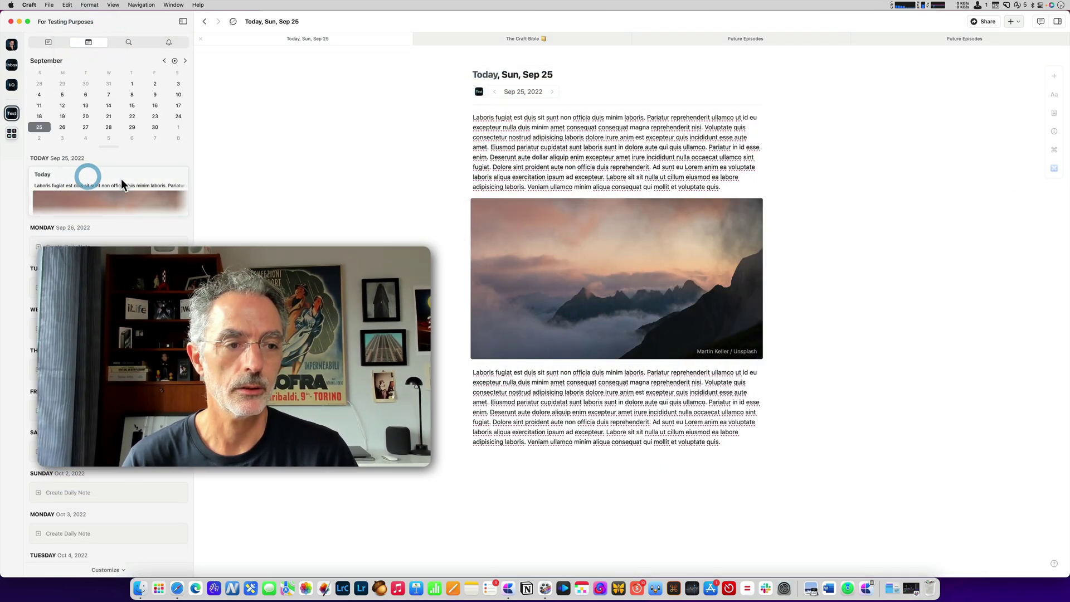
click(568, 120)
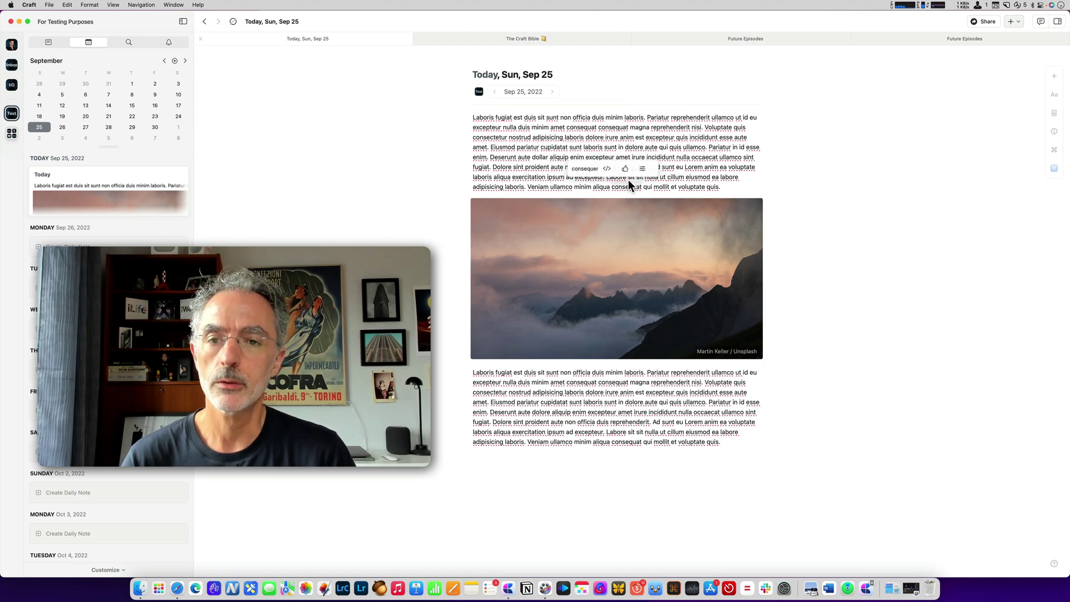
click(48, 42)
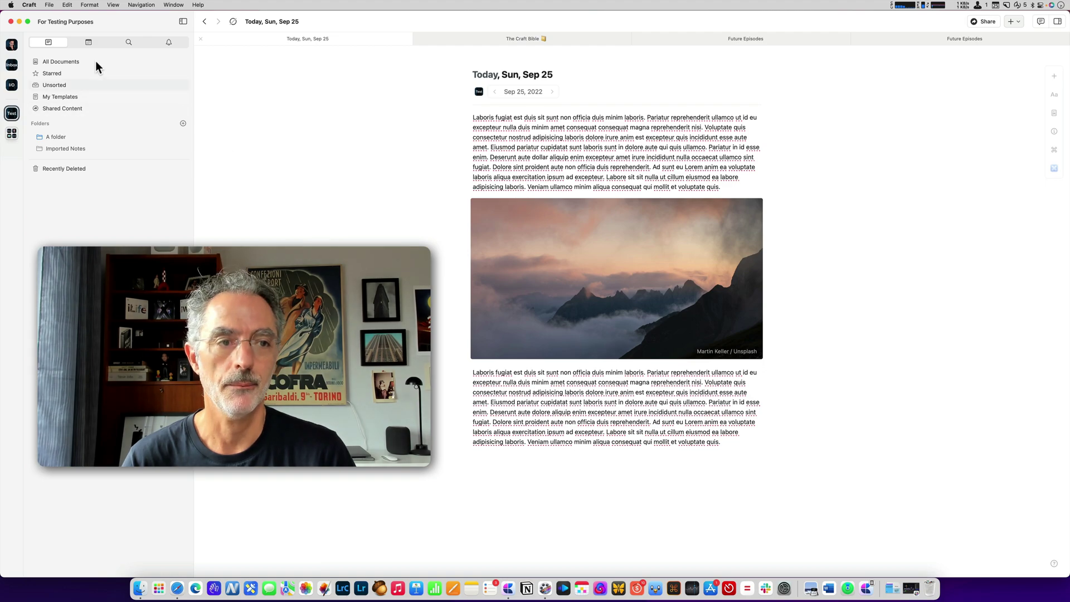
click(88, 42)
click(122, 175)
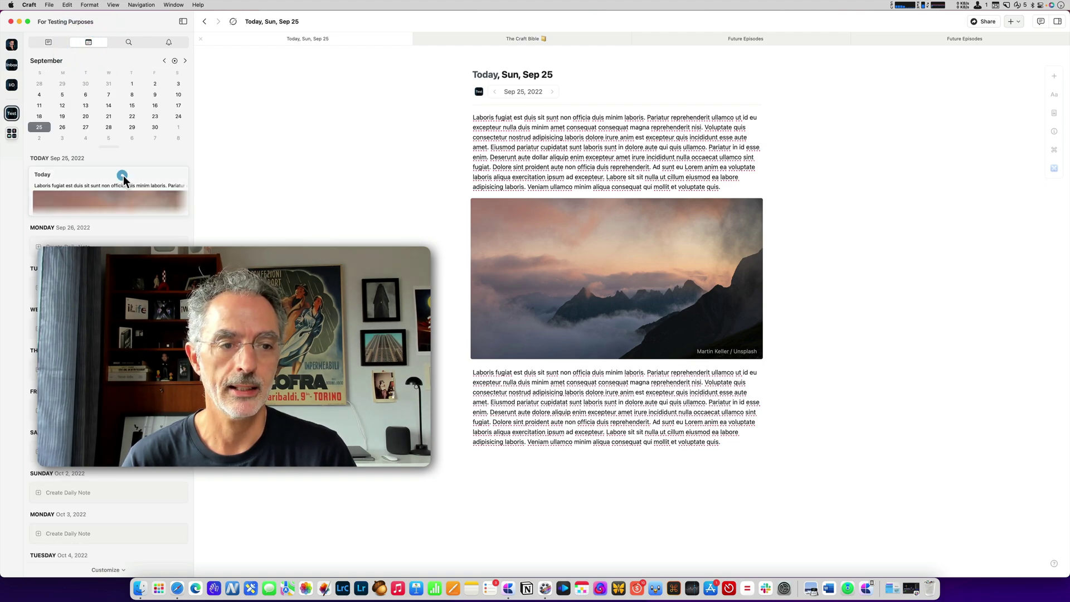
click(115, 179)
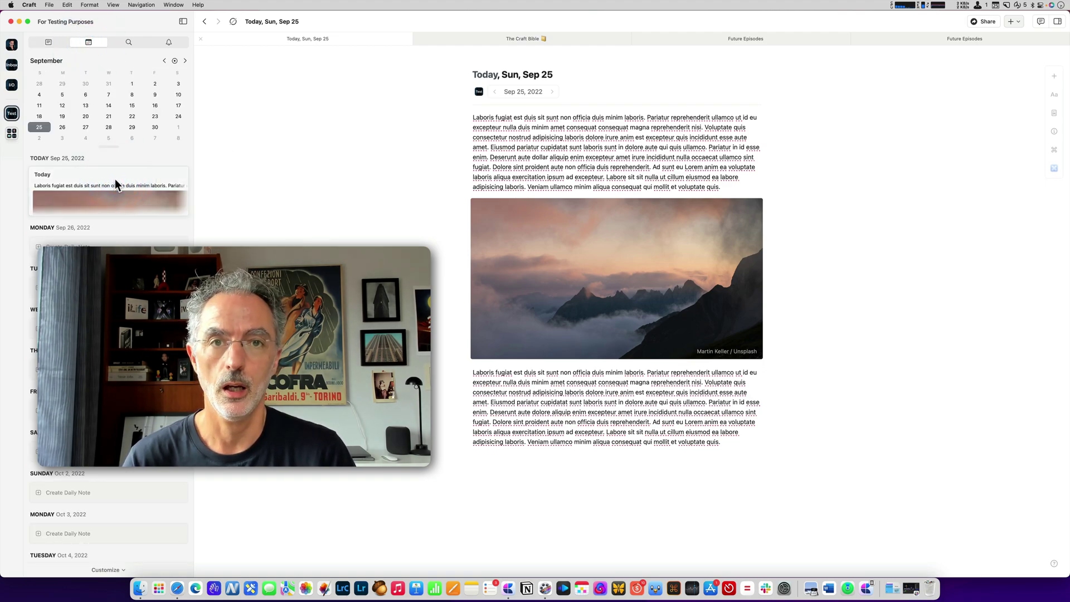
click(112, 178)
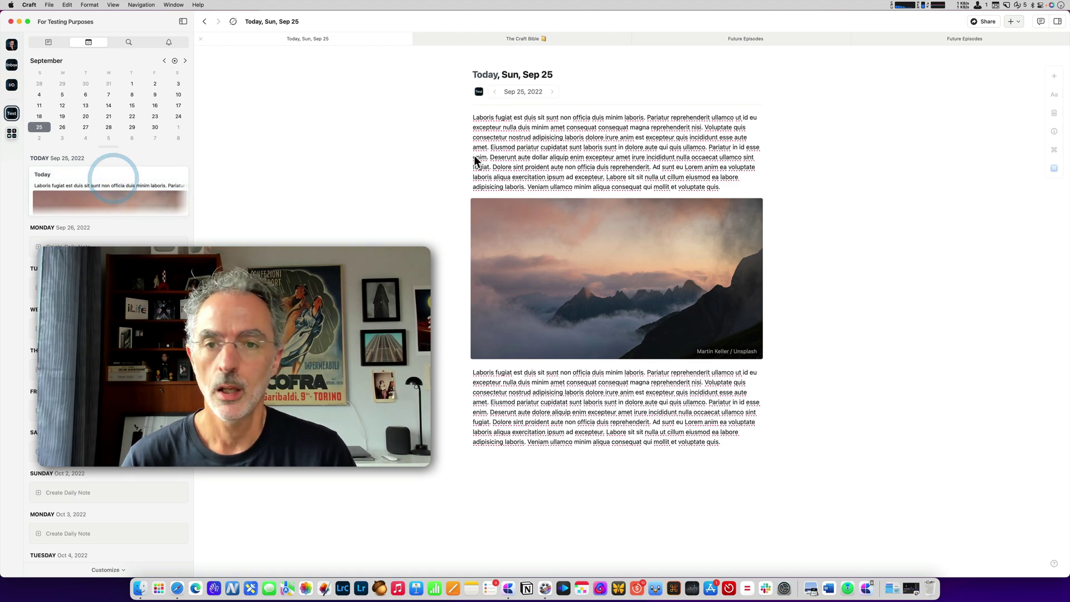
Select every block in today's note, then return to the All Documents list.
mouse_move(711, 177)
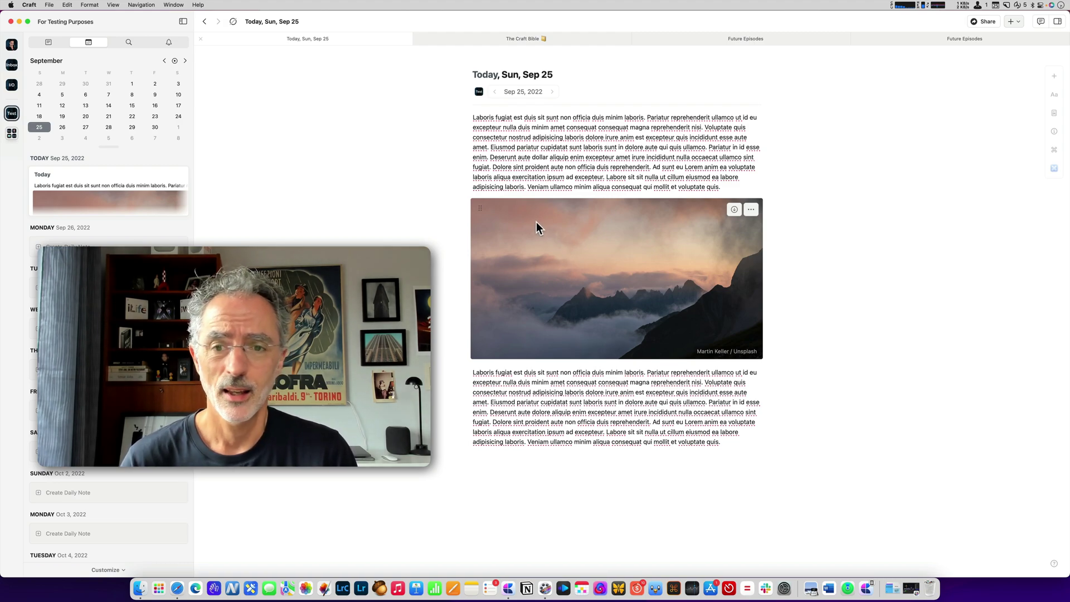
mouse_move(567, 191)
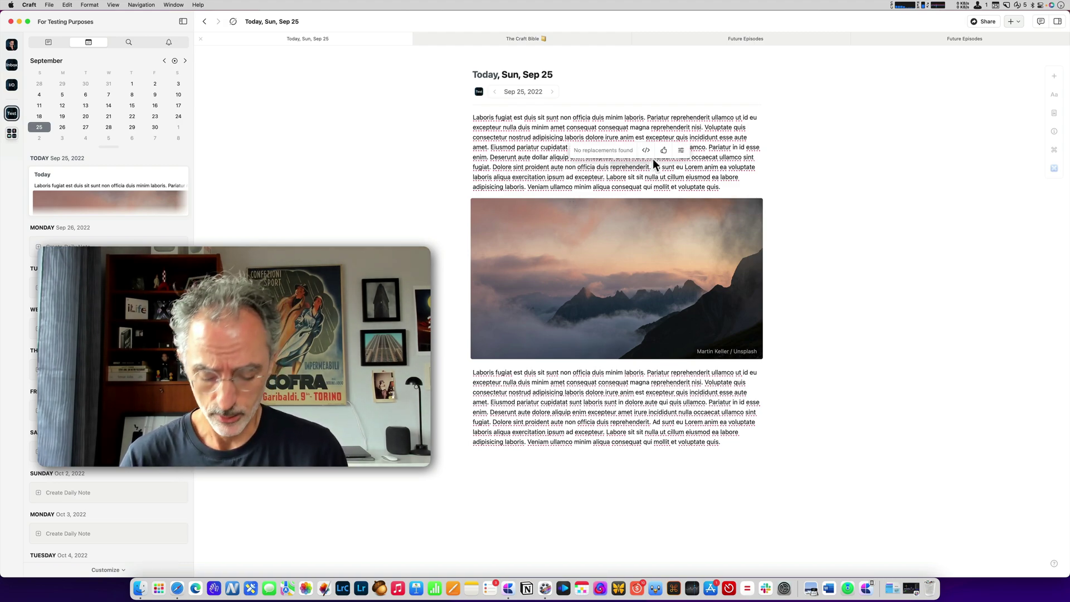
key(super+a)
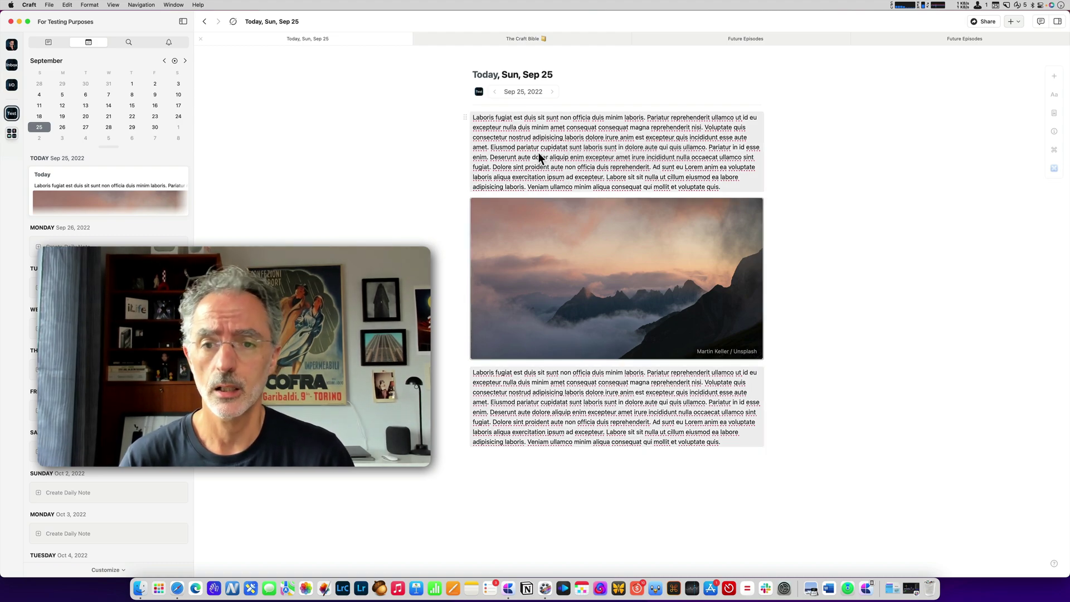
click(48, 42)
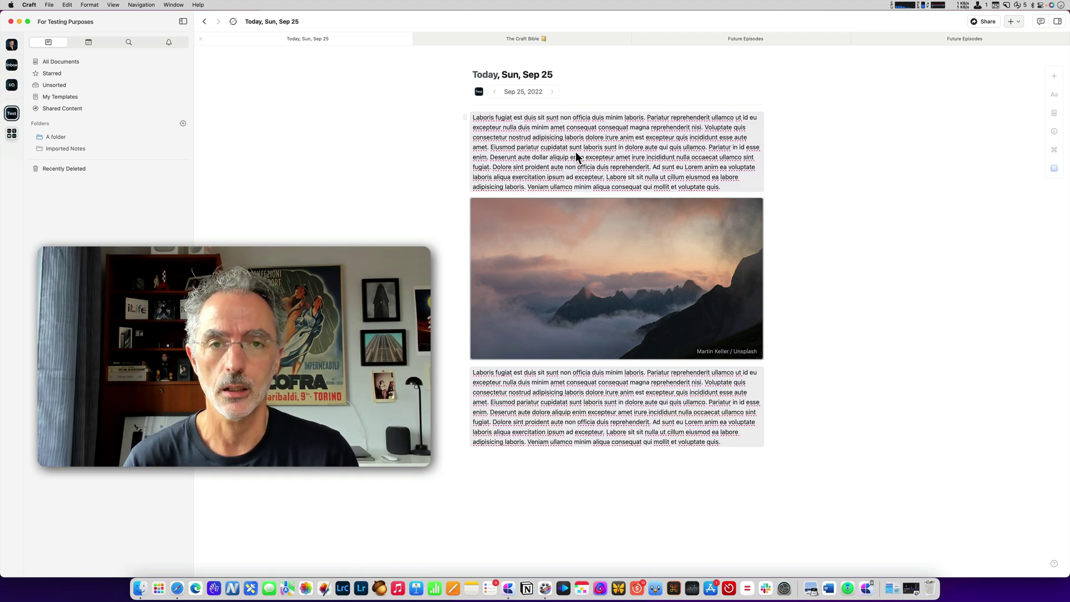
click(50, 42)
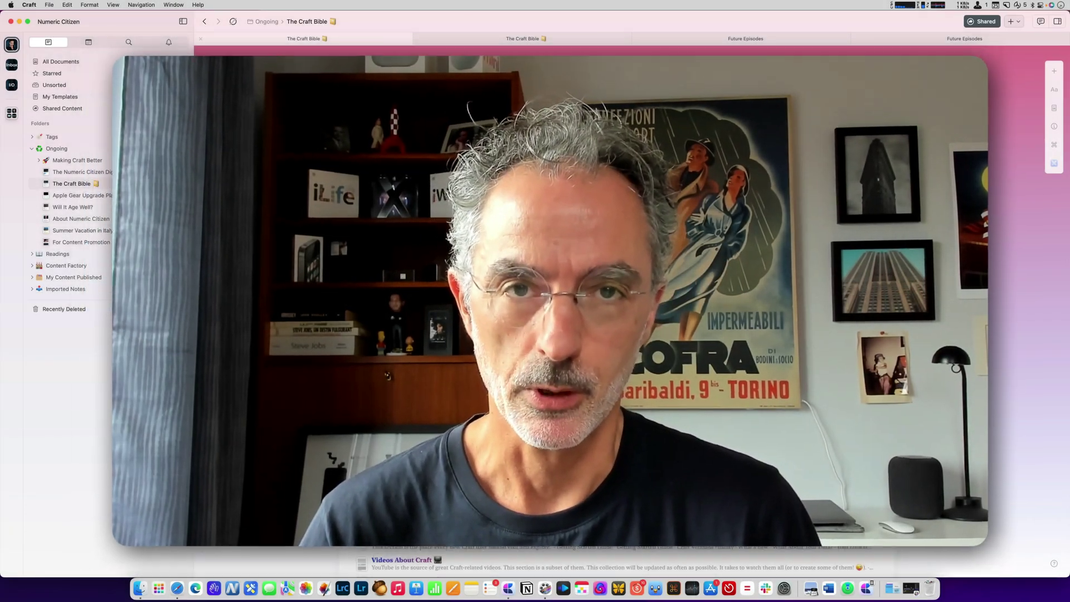
Search Quick Open for 'apple' and scroll through the Apple & Tech folder and documents.
key(super+k)
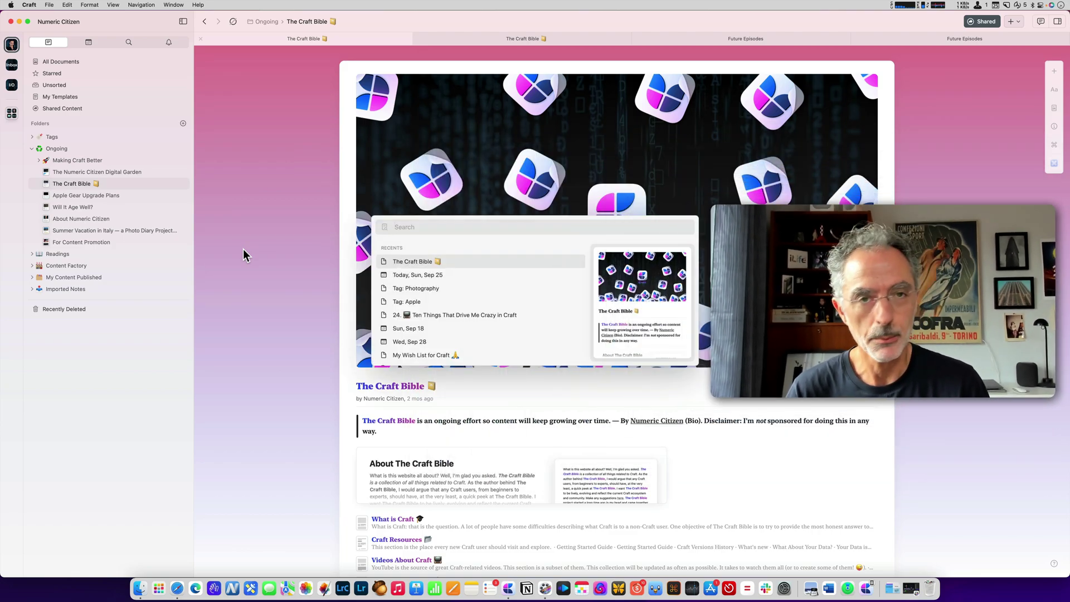
text(apple)
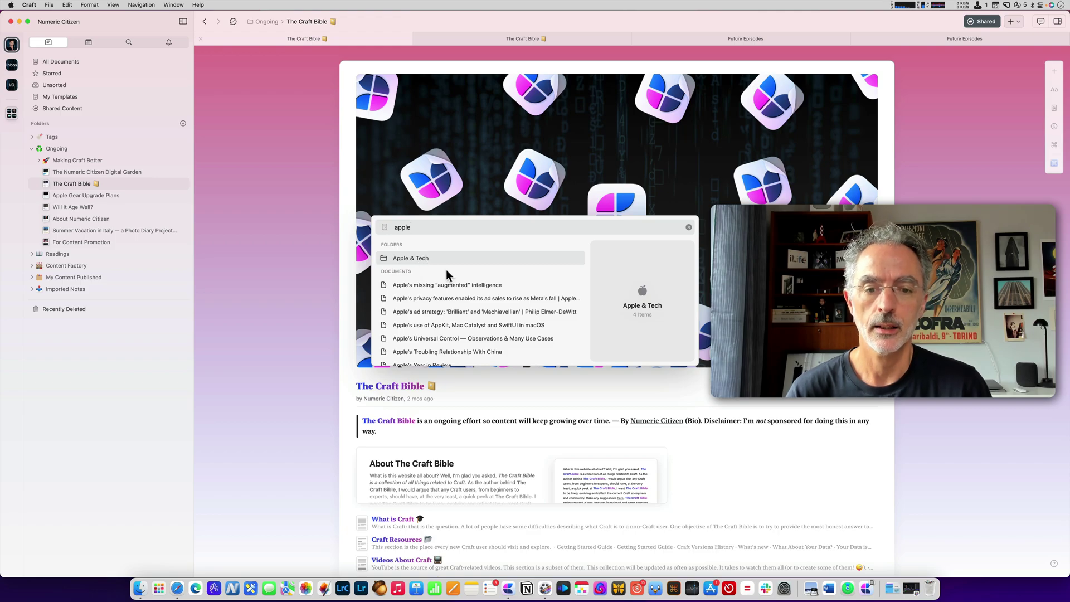
scroll(456, 295, down, 3)
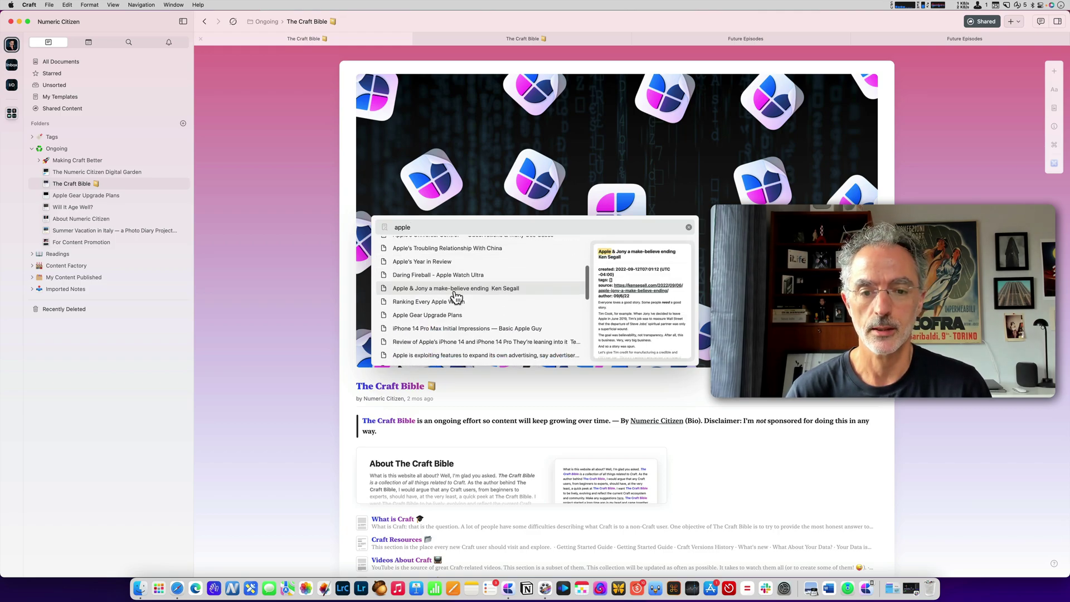
scroll(456, 295, up, 3)
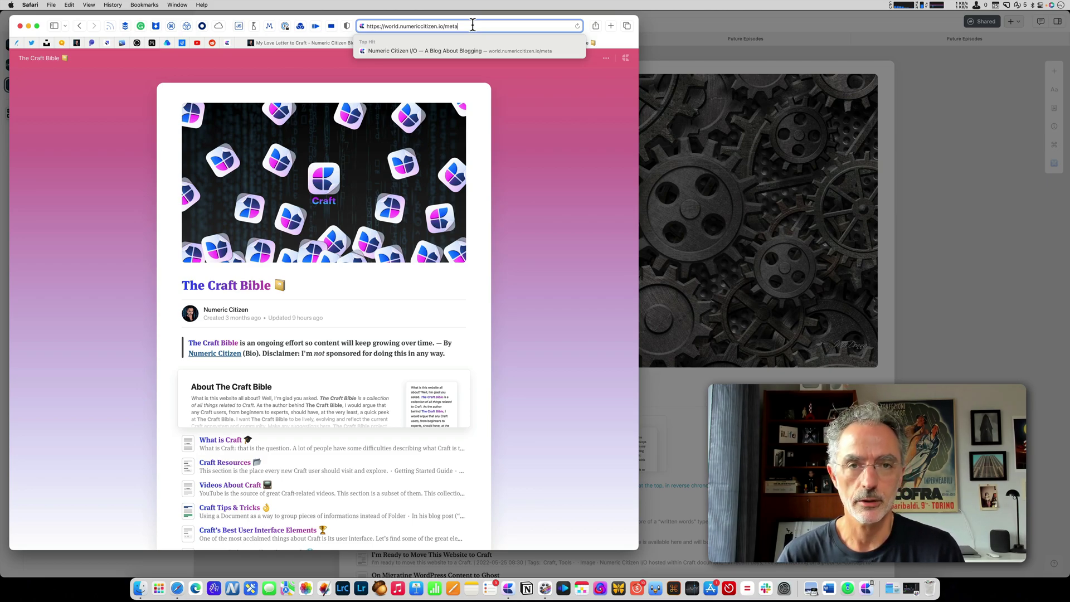
Load world.numericcitizen.io in Safari's address bar and reload the blog page.
drag(473, 26, 369, 25)
click(478, 26)
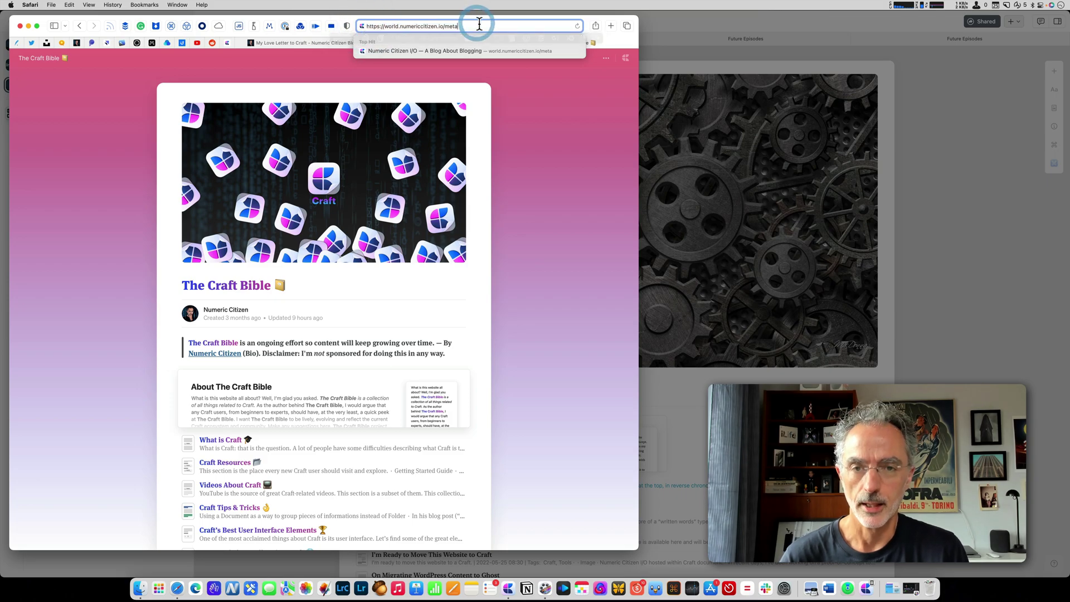
key(Return)
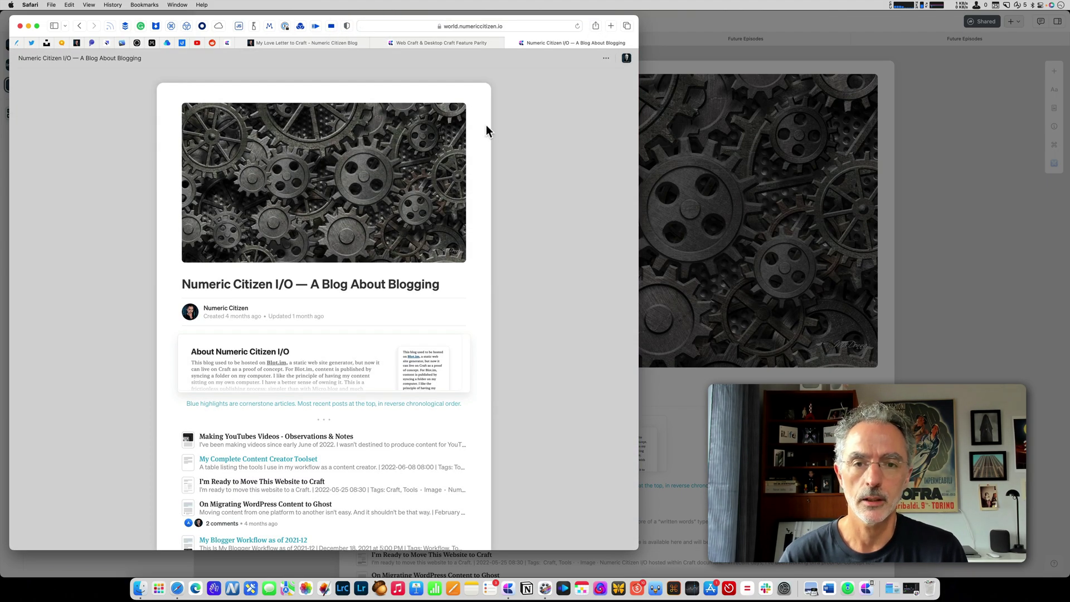
click(577, 26)
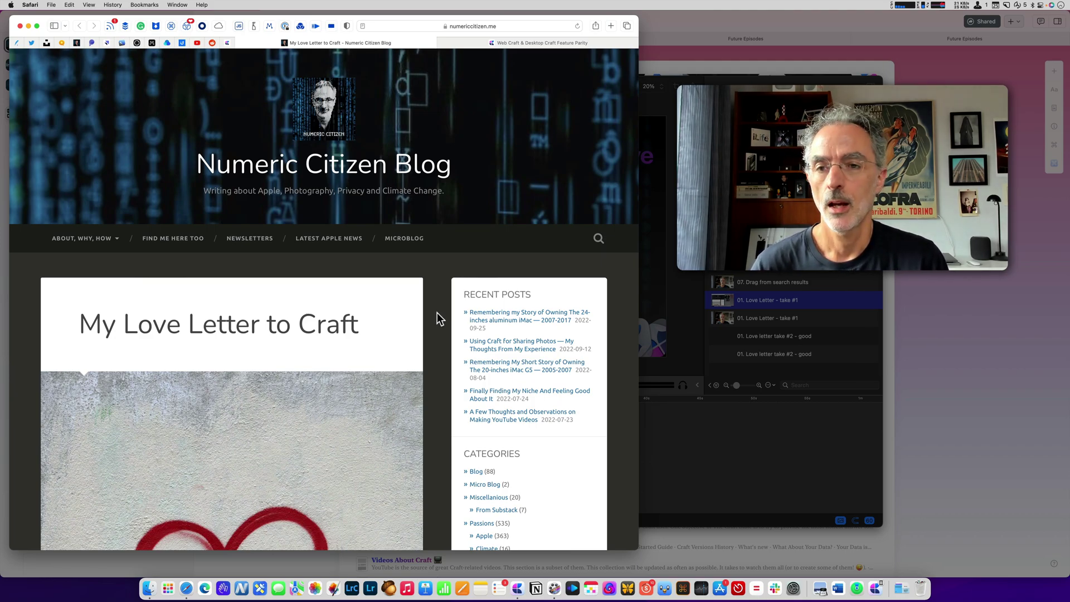
Share the 'My Love Letter to Craft' post to Craft via Safari's Share menu.
click(595, 24)
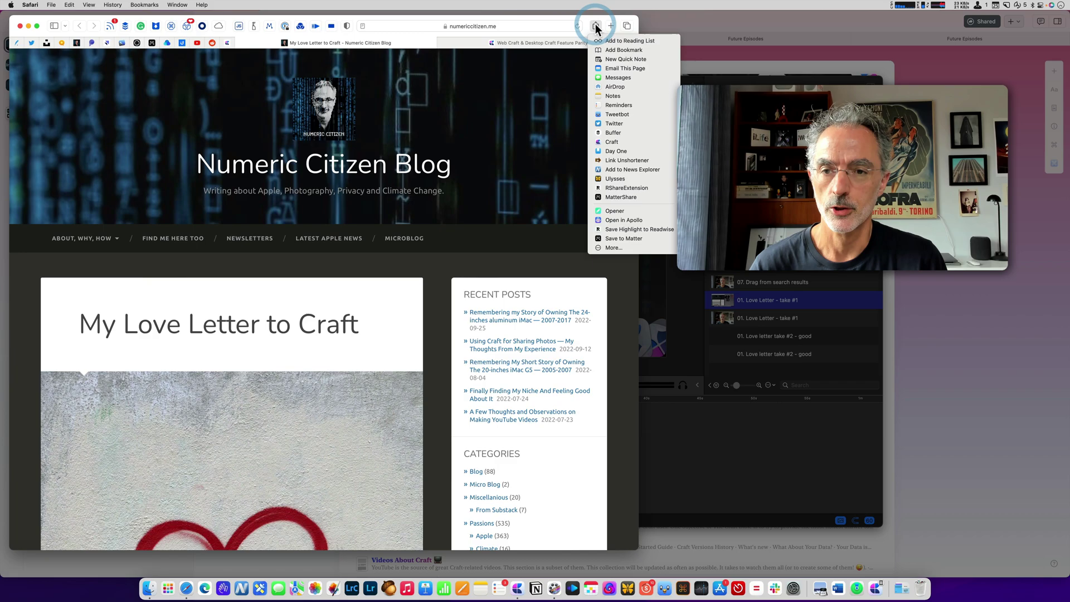
click(613, 142)
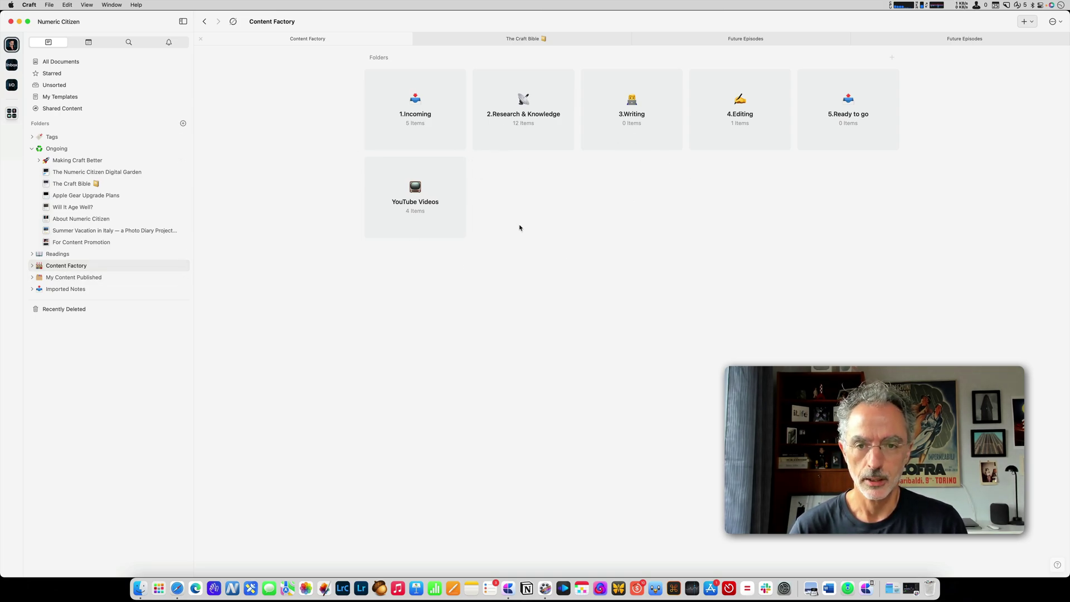
Switch Content Factory's folders to compact, then list layout with Updated and Created dates.
click(1053, 21)
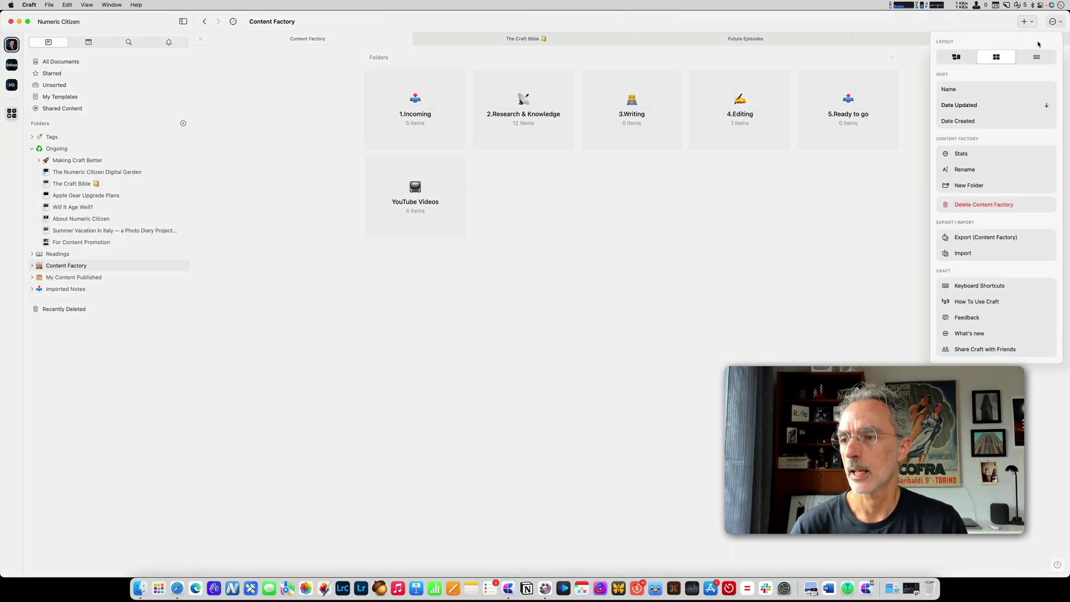
click(954, 58)
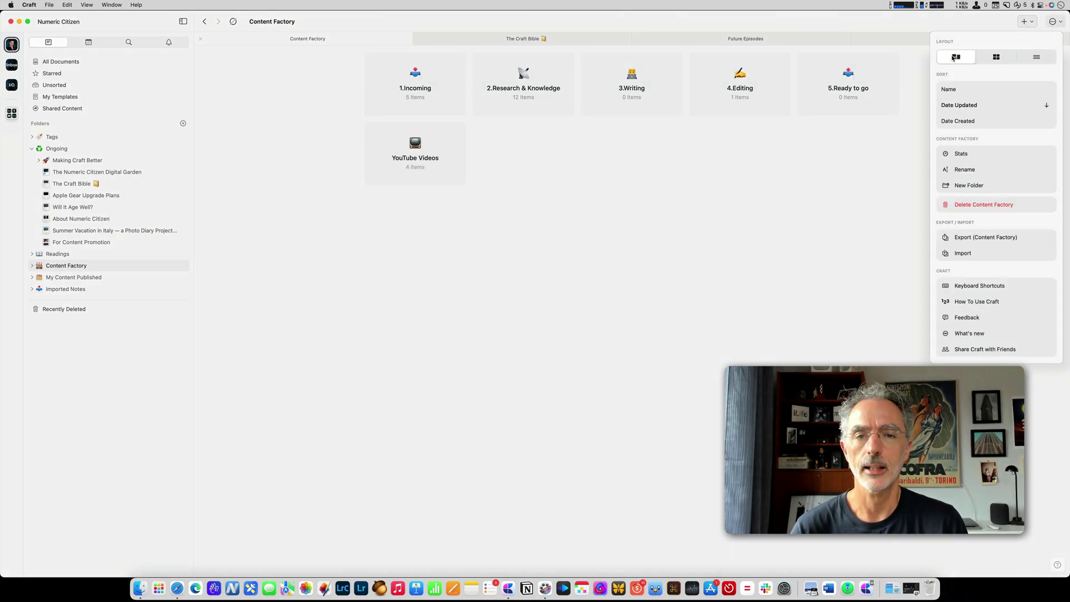
click(1034, 57)
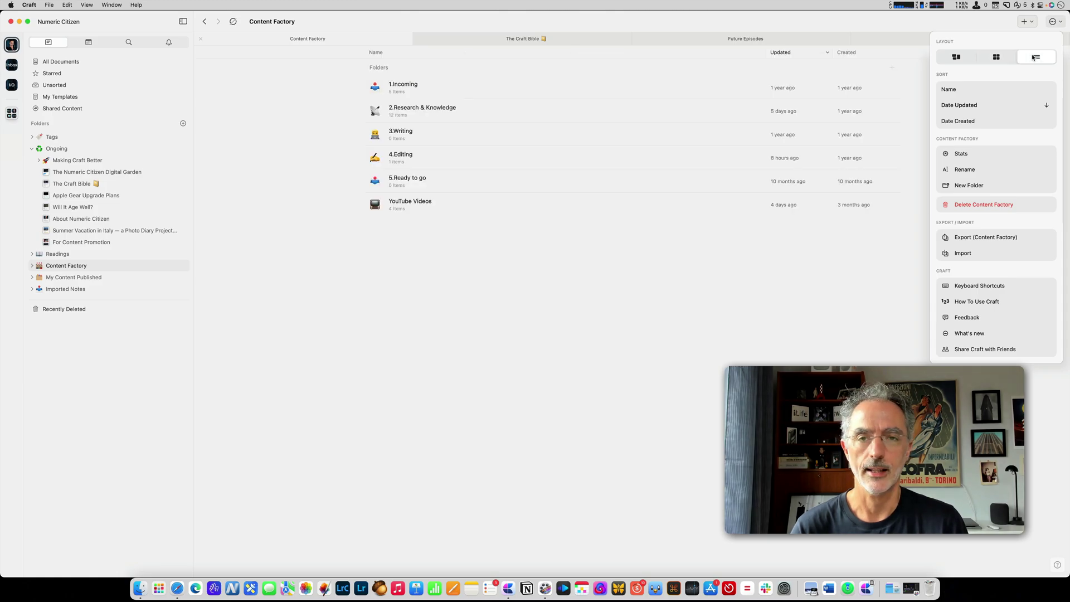
Open My Content Published and display its subfolders as a card grid.
click(586, 288)
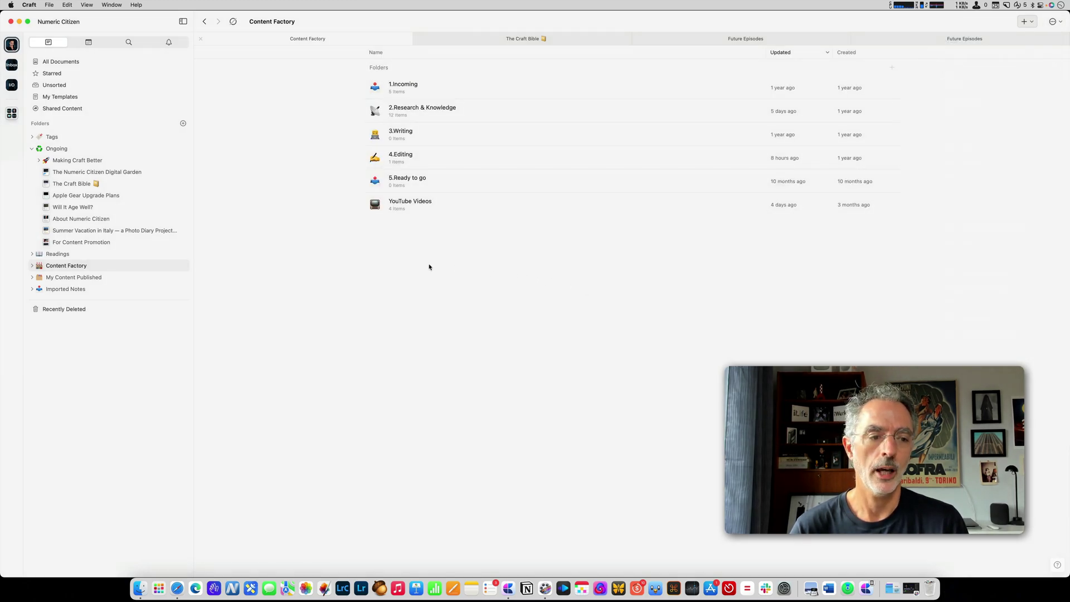
click(72, 279)
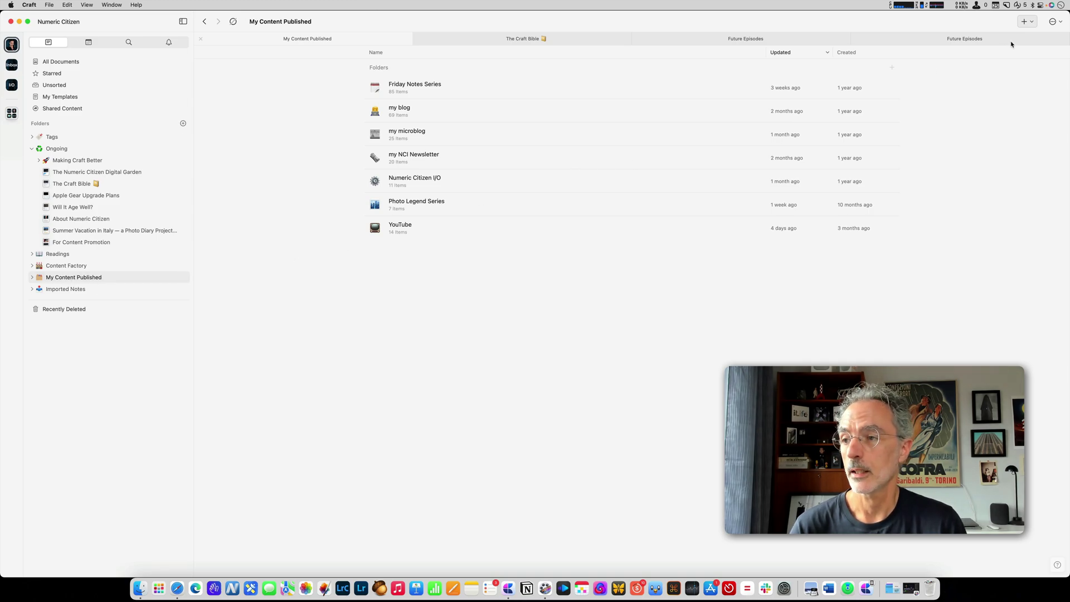
click(1053, 21)
click(996, 56)
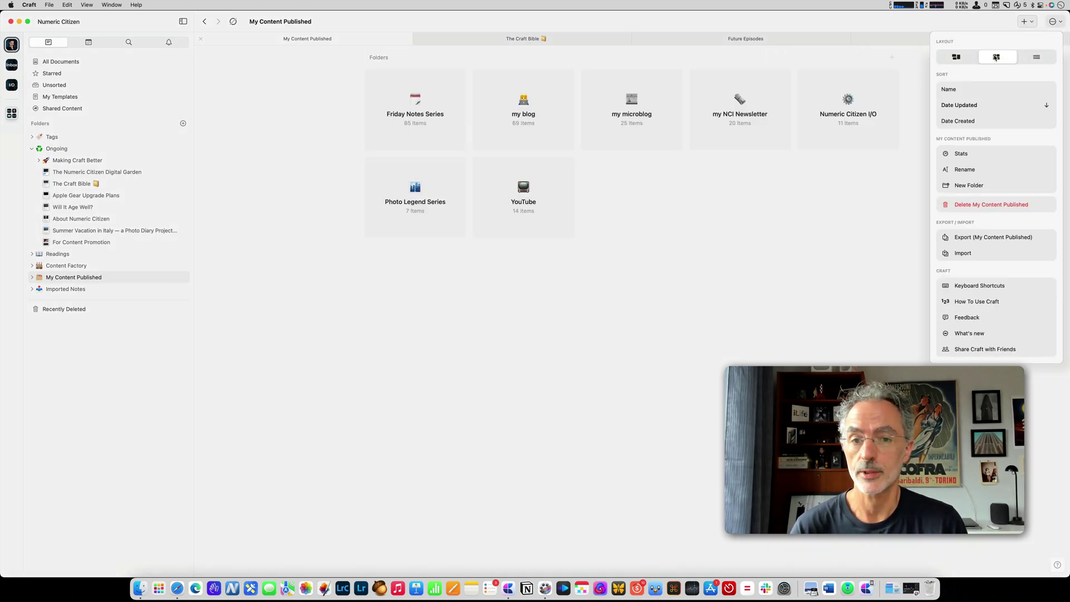
click(707, 229)
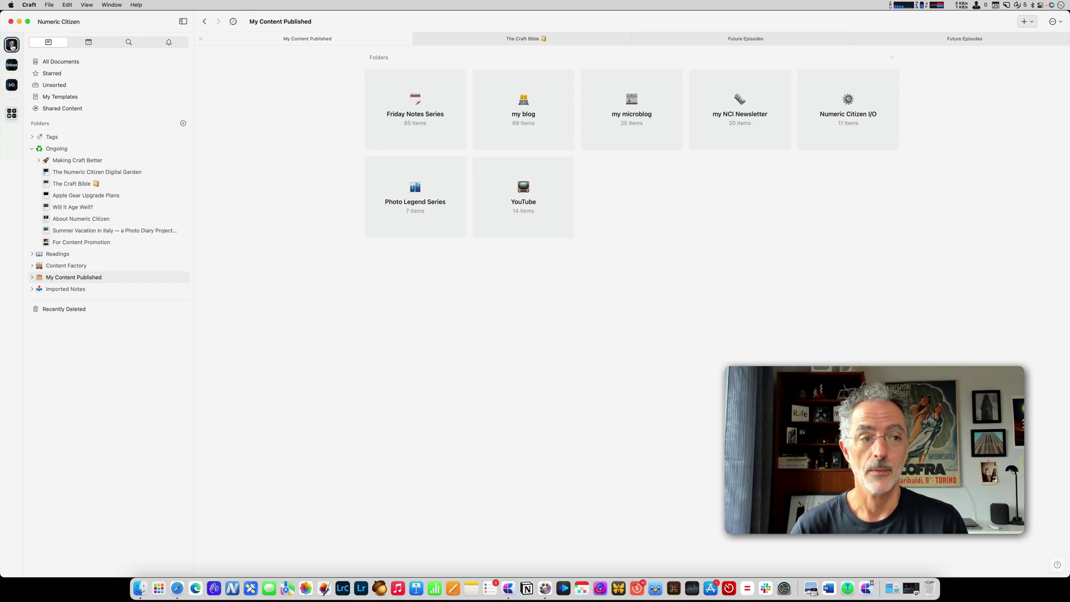
click(12, 85)
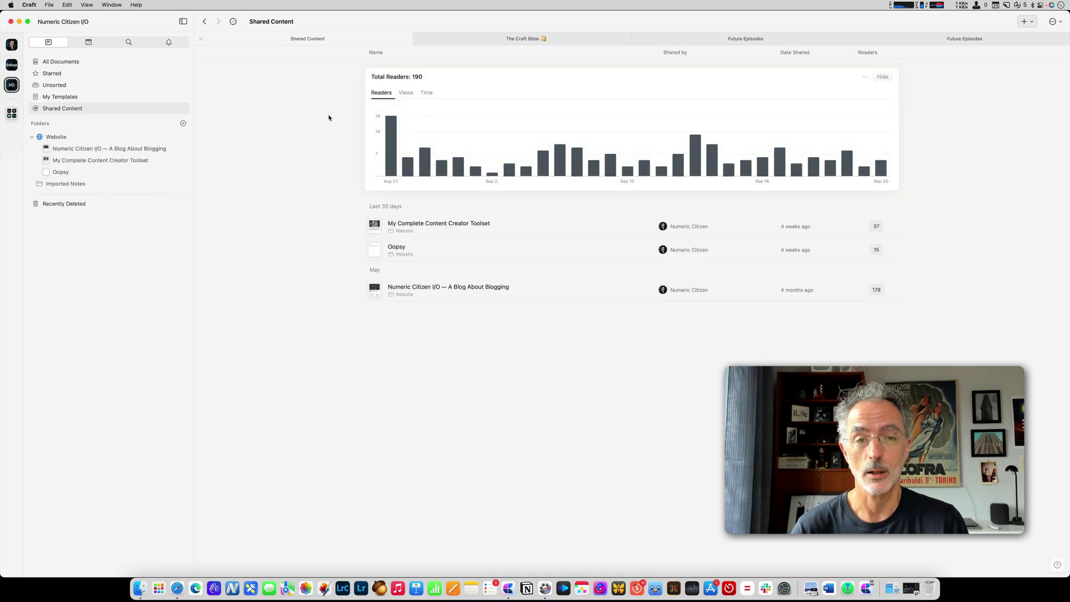
key(super+k)
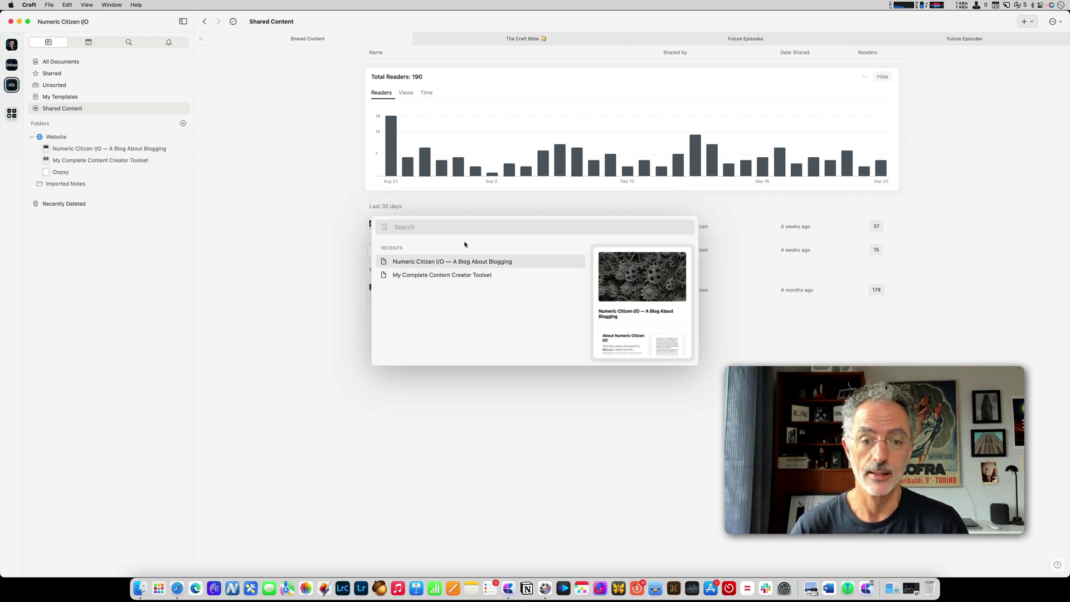
click(304, 229)
click(11, 45)
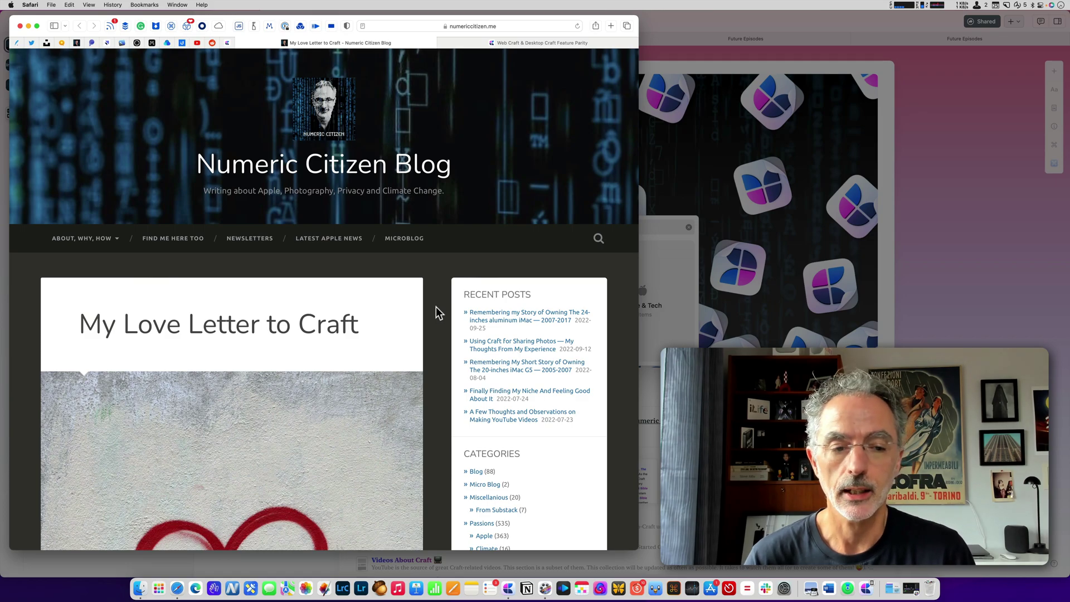
scroll(434, 322, down, 6)
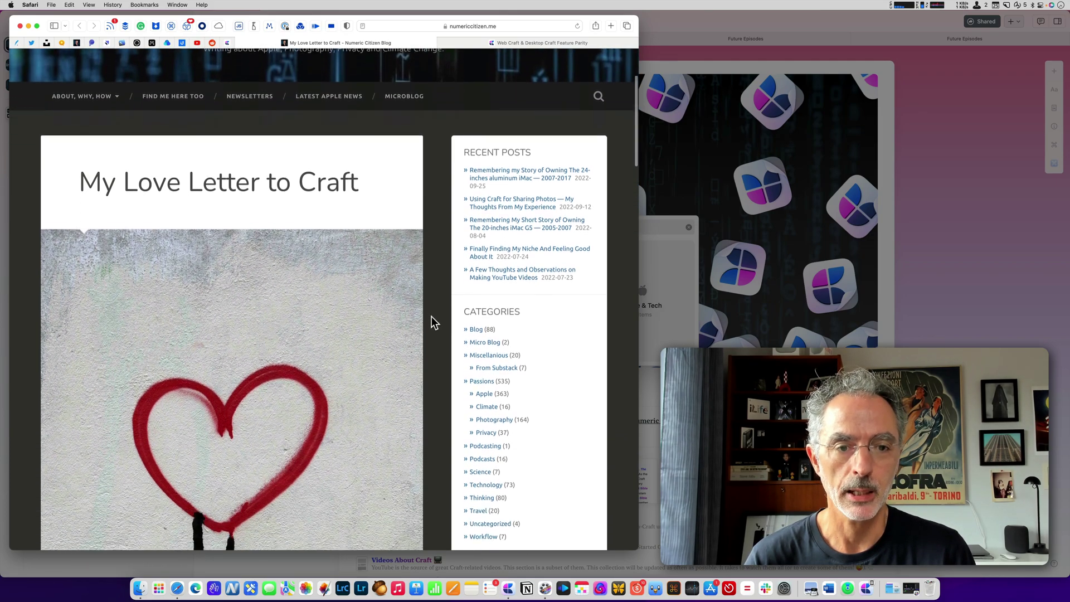
scroll(433, 322, down, 7)
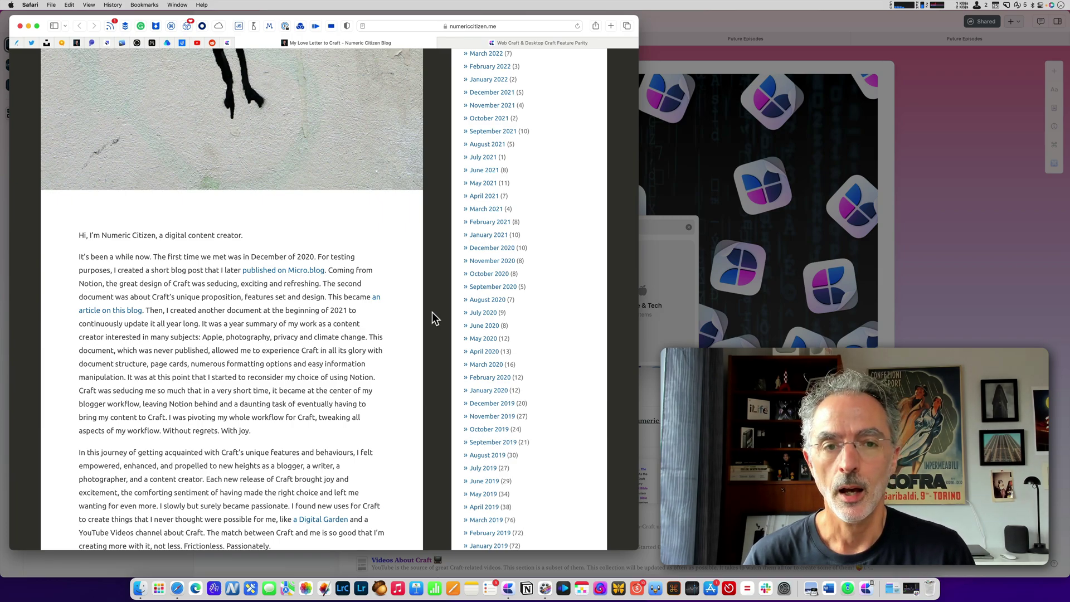
scroll(432, 317, up, 6)
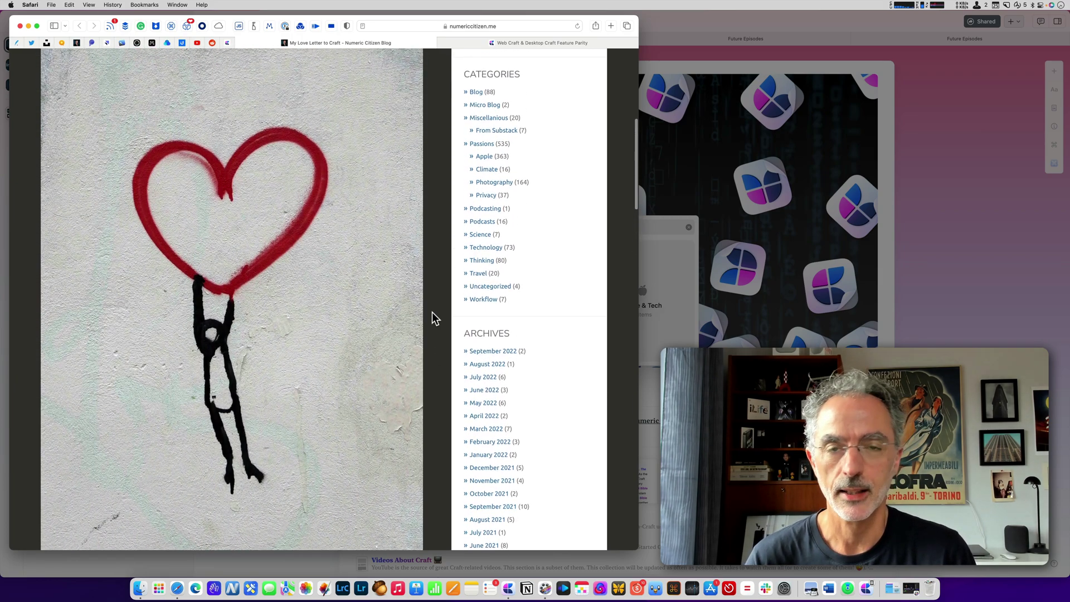